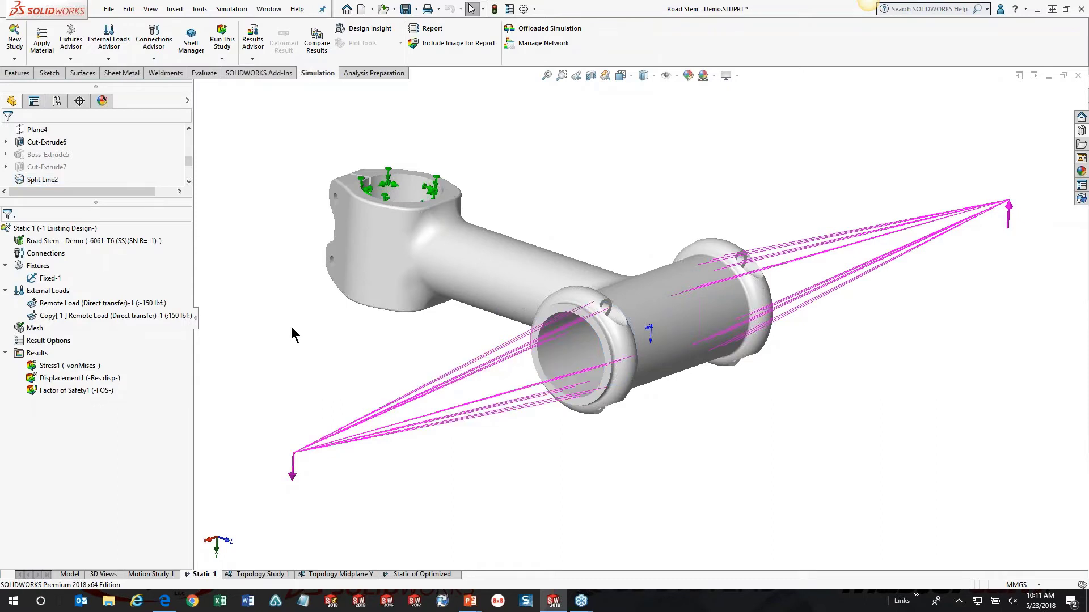
- Inspect the Static 1 study's fixed clamp bore and remote loads, and display its resultant displacement plot
{"action": "left_click", "coordinate": [395, 194]}
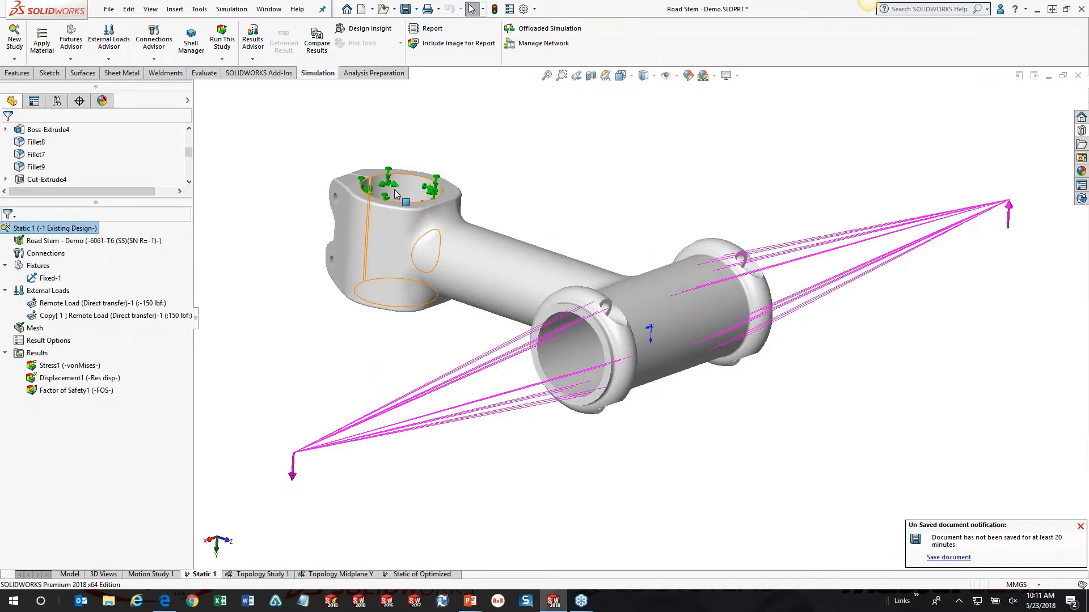
{"action": "left_click", "coordinate": [584, 361]}
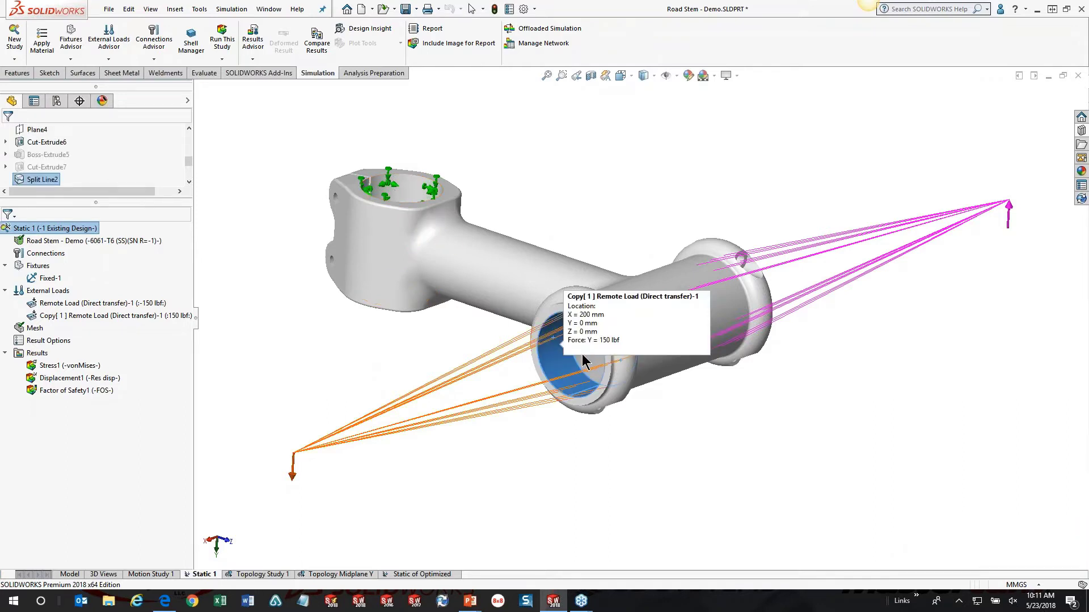
{"action": "key", "text": "Escape"}
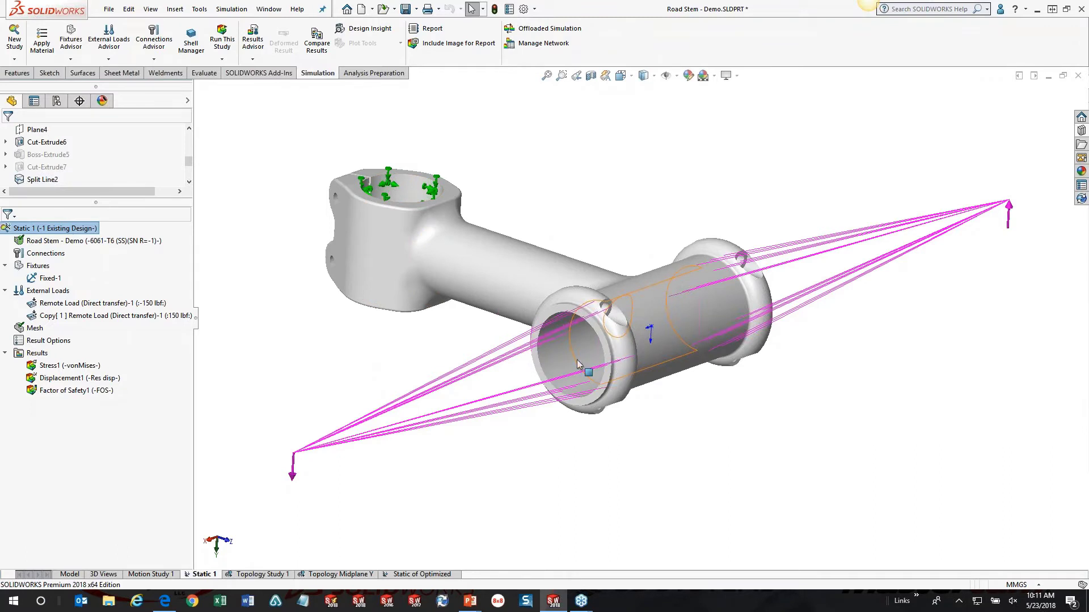
{"action": "left_click", "coordinate": [294, 472]}
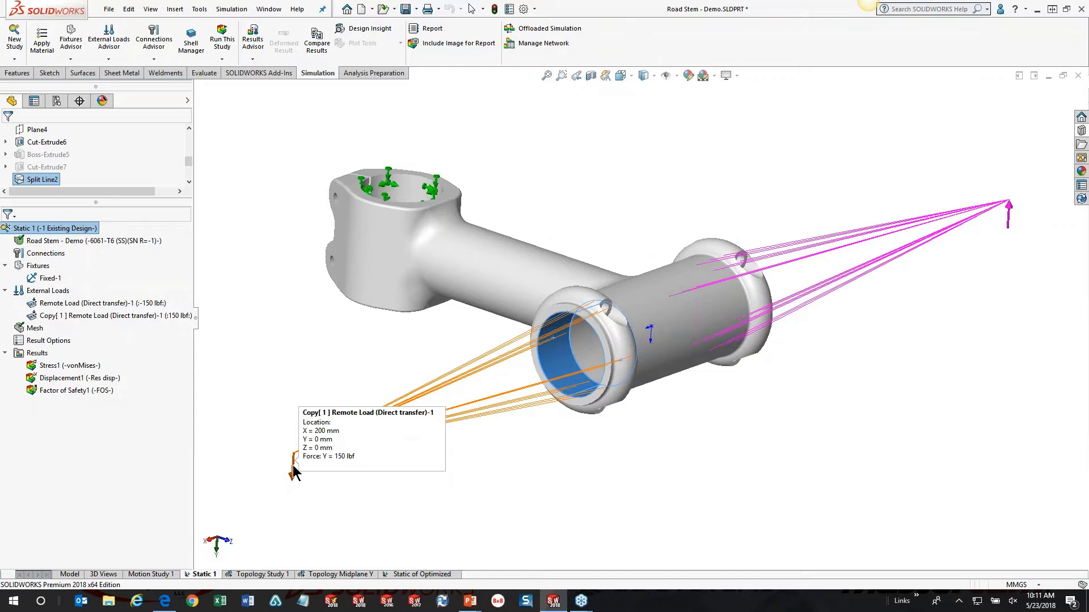
{"action": "mouse_move", "coordinate": [949, 238]}
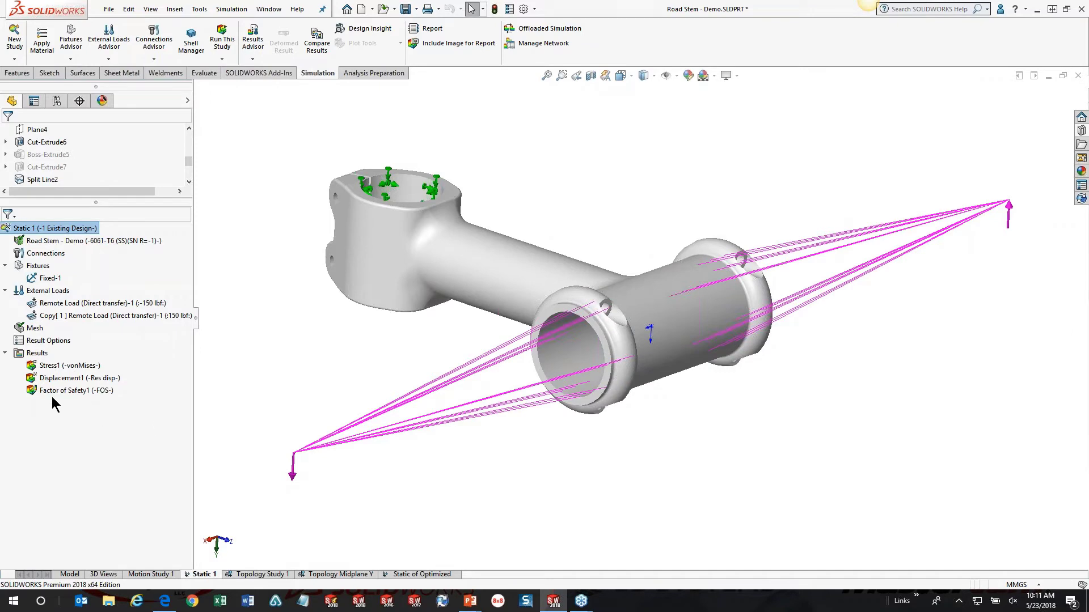
{"action": "double_click", "coordinate": [35, 381]}
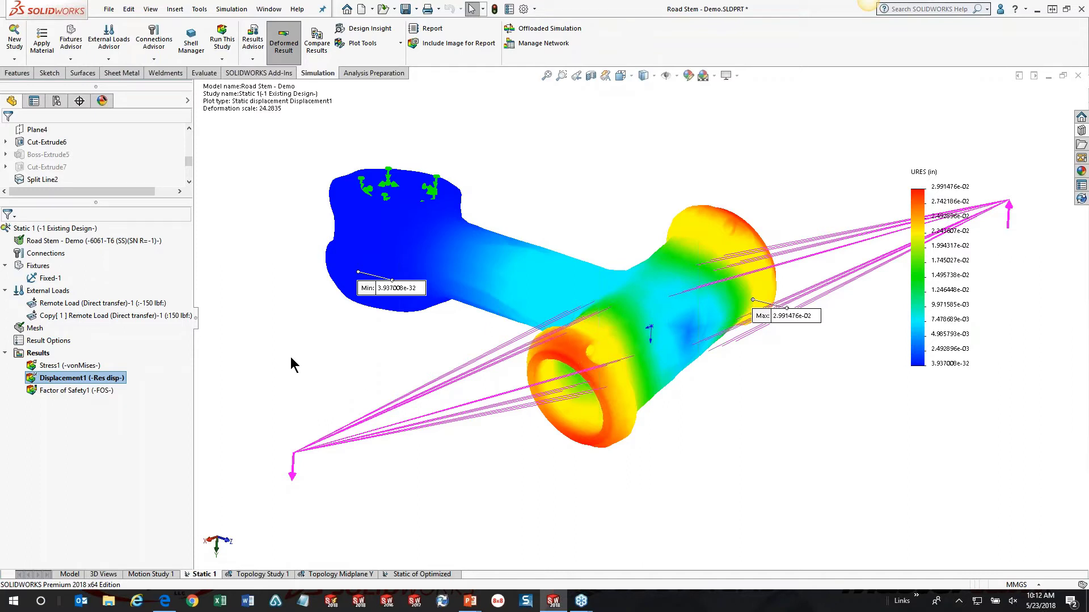
- Open Topology Study 1 and examine its material mass plot on the existing stem design
{"action": "left_click", "coordinate": [260, 574]}
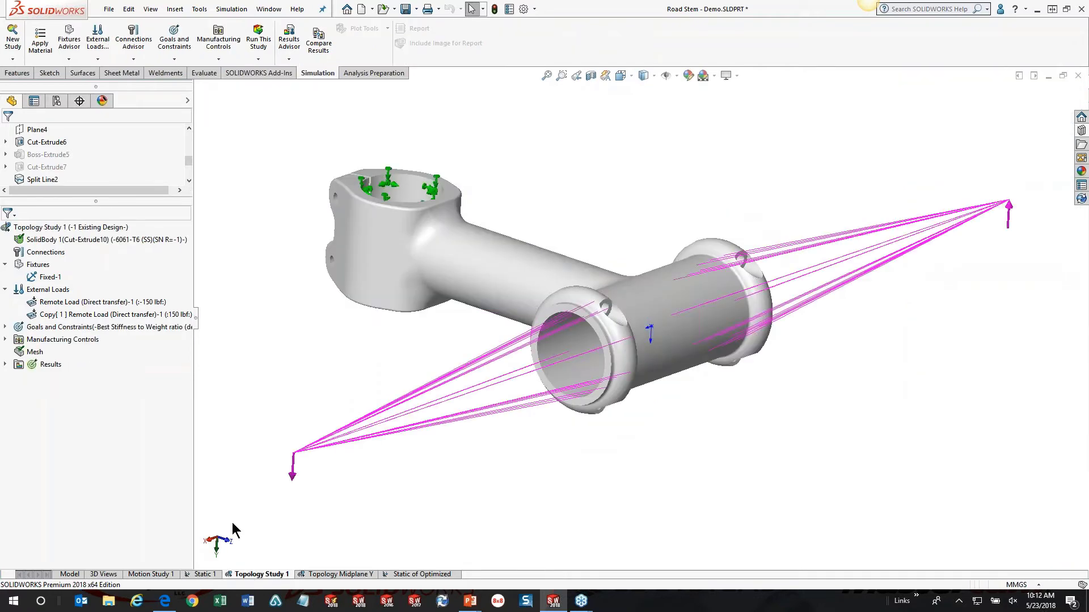
{"action": "left_click", "coordinate": [5, 365]}
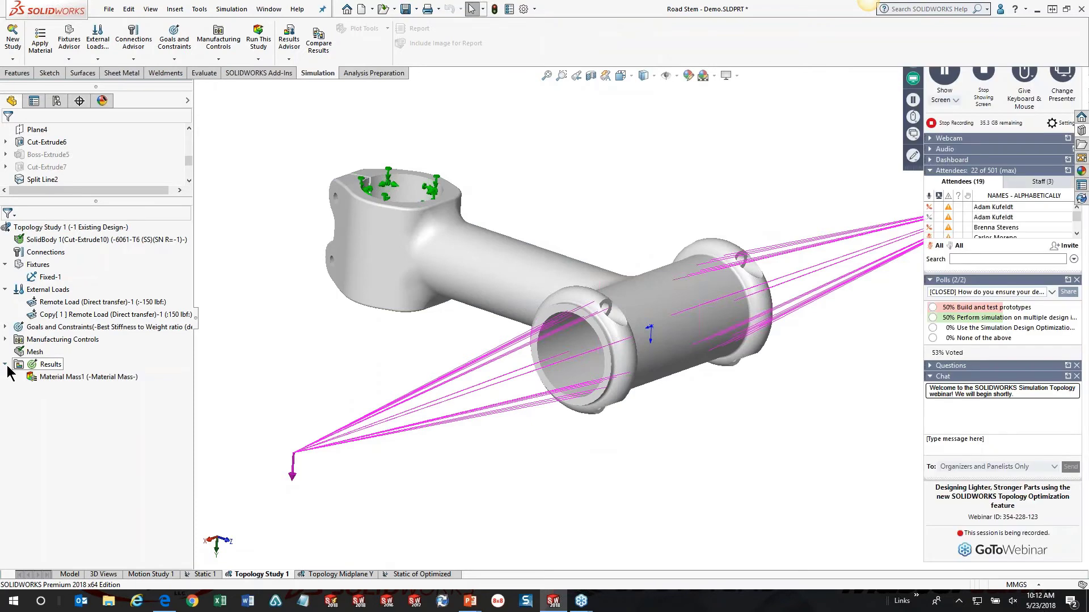
{"action": "left_click", "coordinate": [36, 378]}
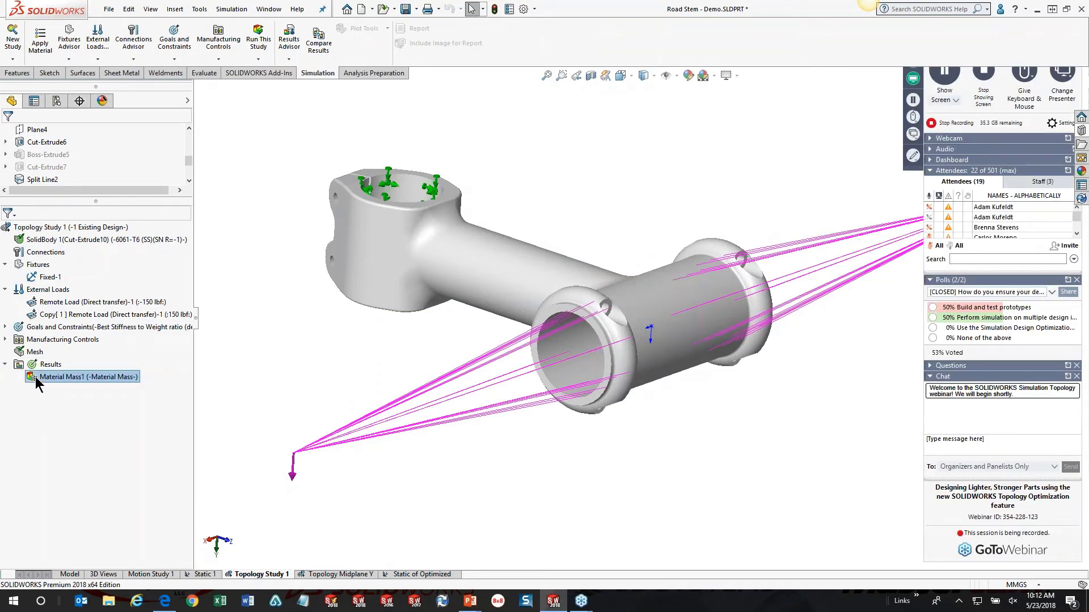
{"action": "double_click", "coordinate": [36, 378]}
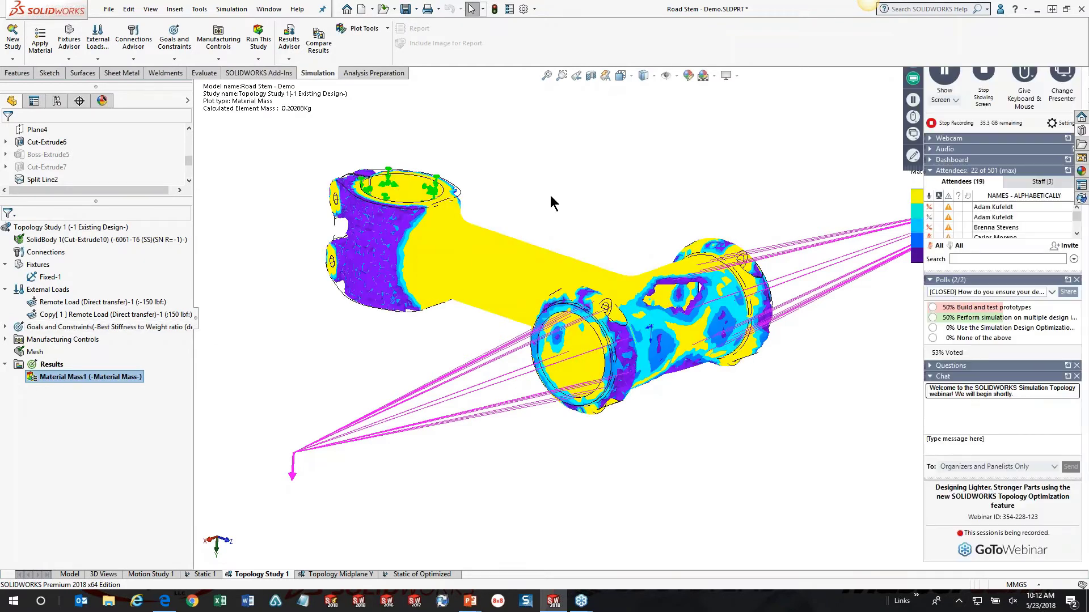
{"action": "middle_click_drag", "start_coordinate": [550, 195], "coordinate": [632, 327]}
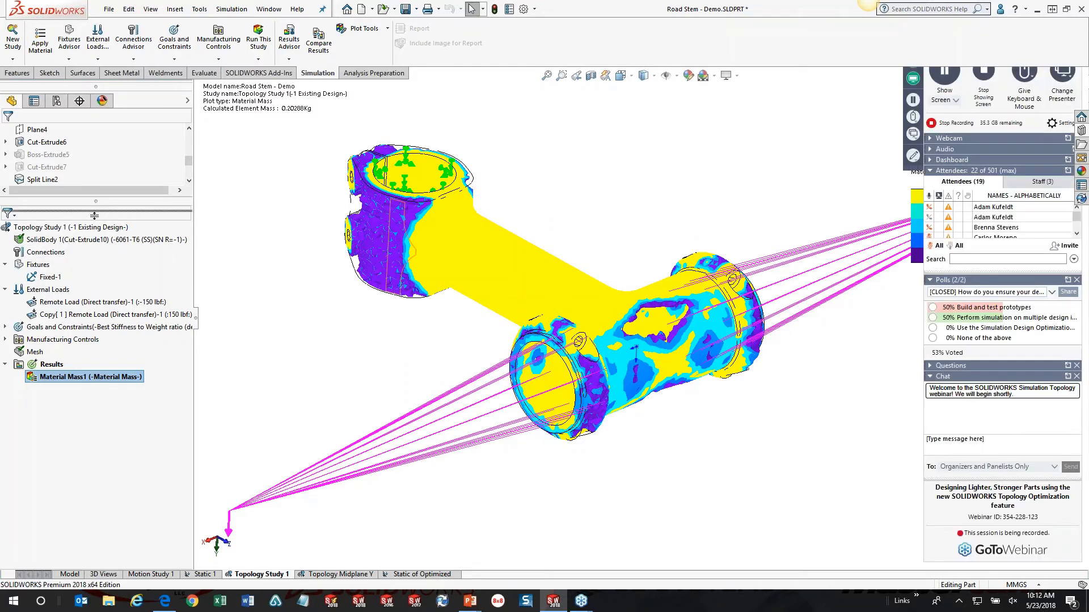
- Activate the "2 Maximum Design Space" configuration of the road stem
{"action": "left_click_drag", "start_coordinate": [94, 202], "coordinate": [94, 250]}
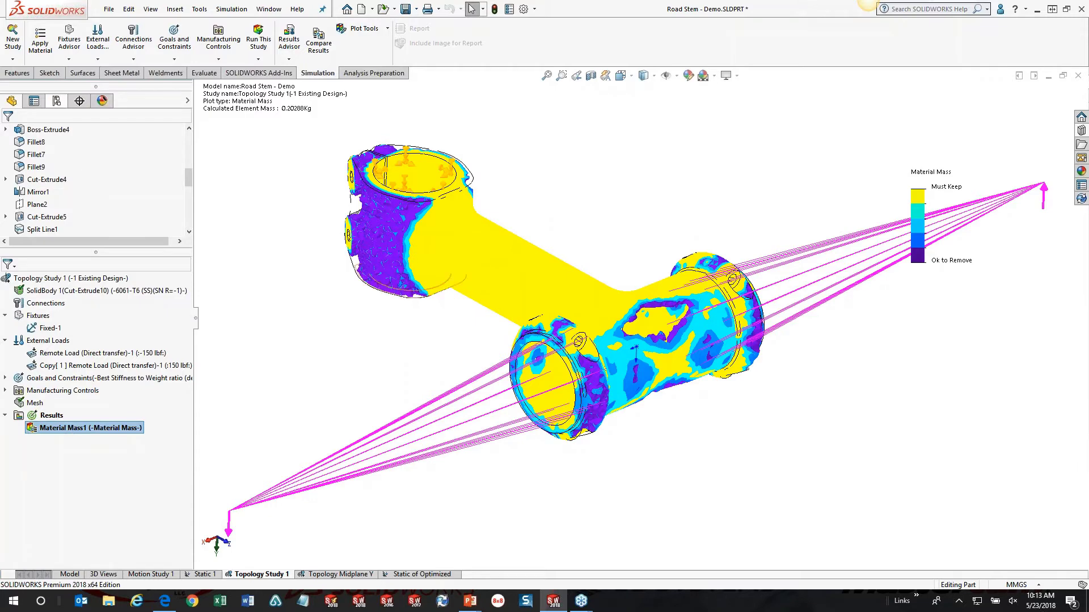
{"action": "left_click", "coordinate": [57, 102]}
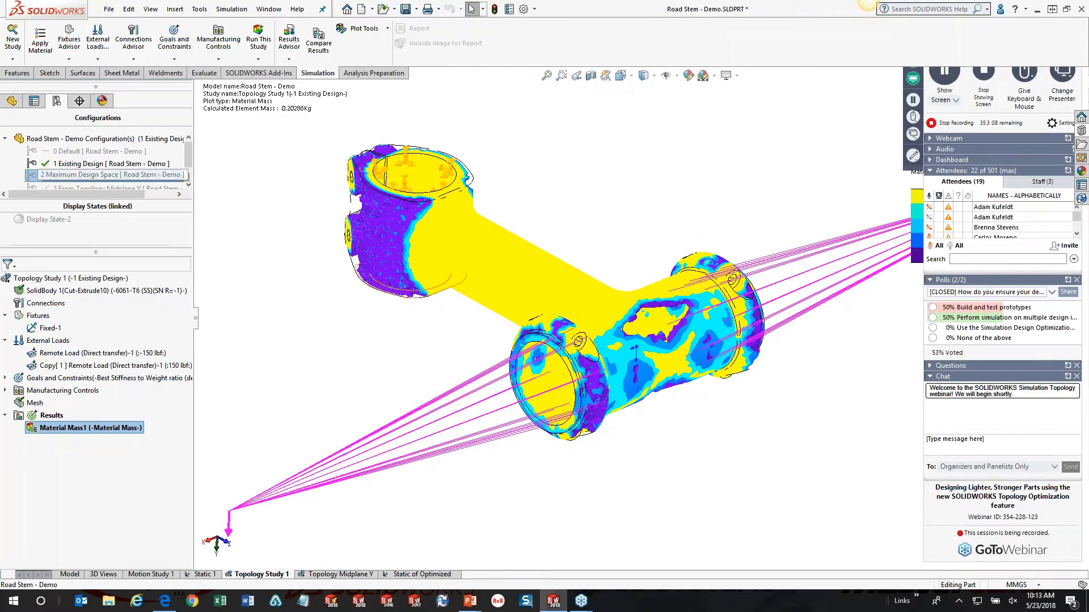
{"action": "double_click", "coordinate": [108, 174]}
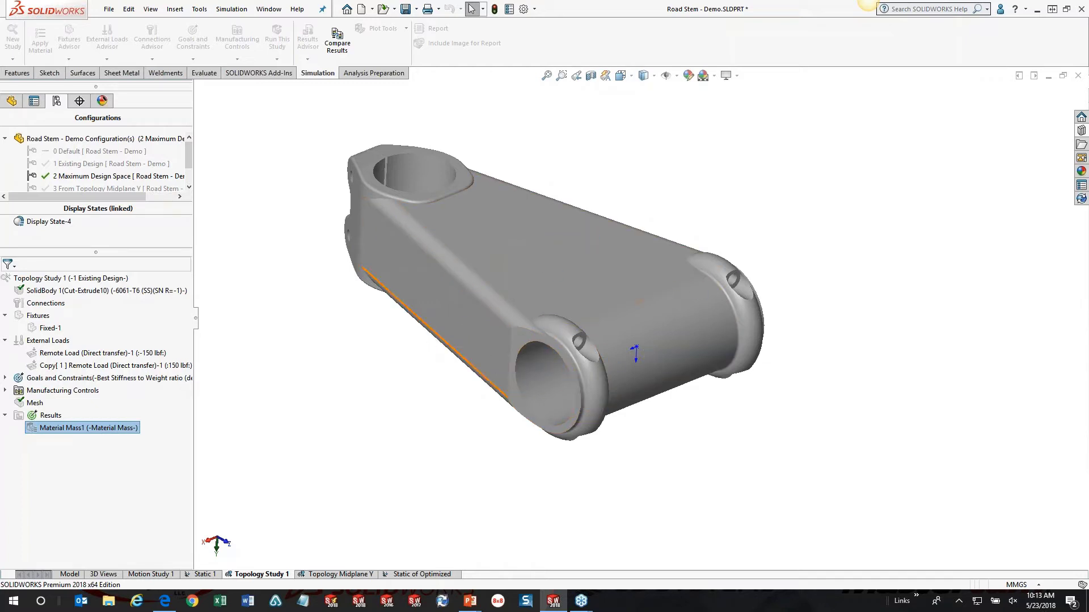
- Create a new topology study for the active maximum design space configuration
{"action": "left_click", "coordinate": [69, 575]}
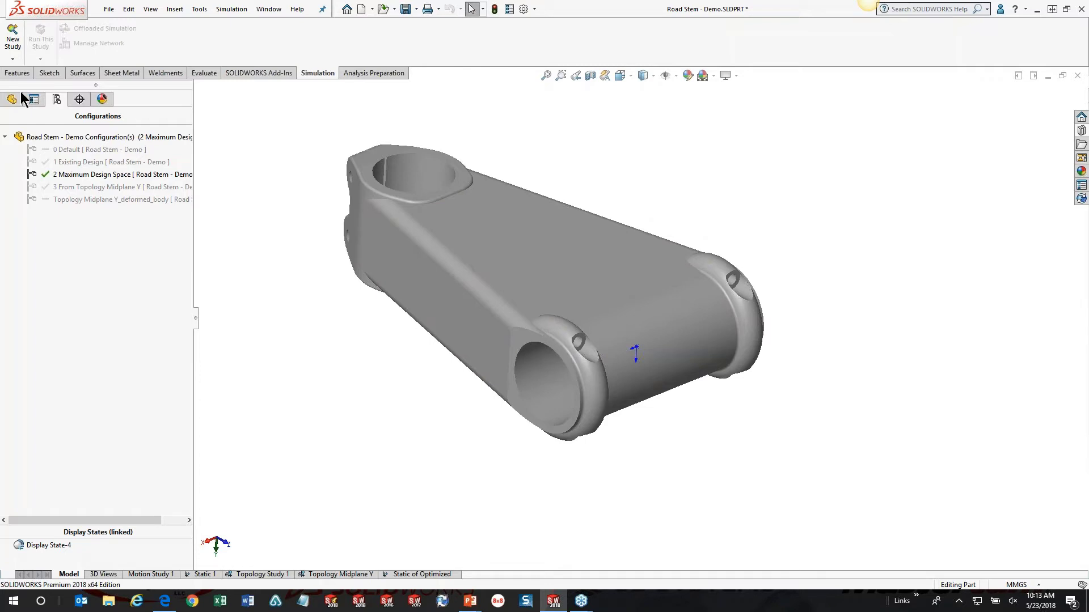
{"action": "left_click", "coordinate": [11, 40]}
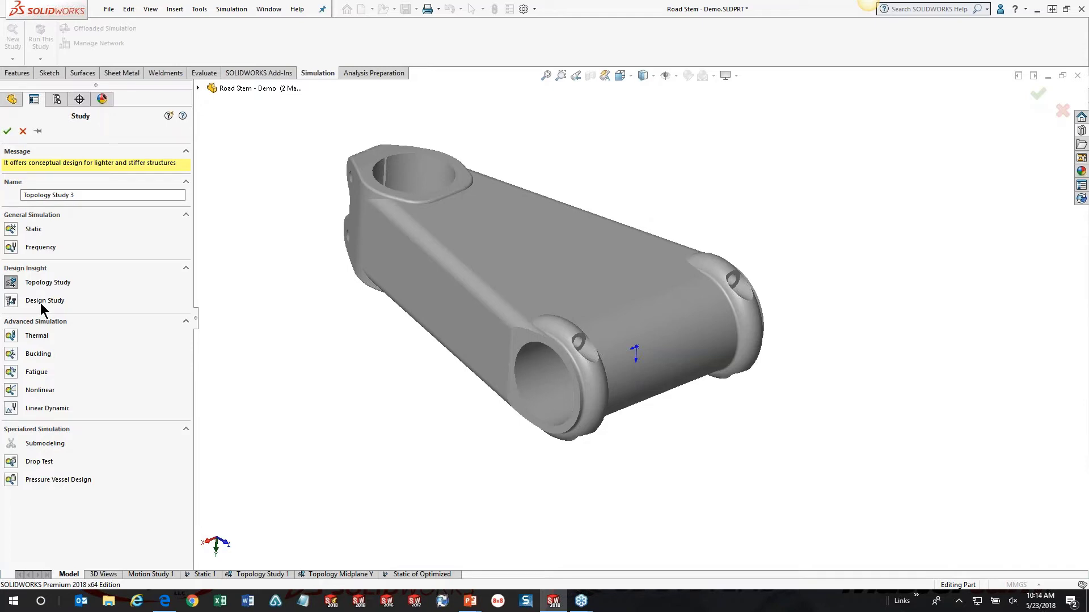
{"action": "left_click", "coordinate": [12, 282]}
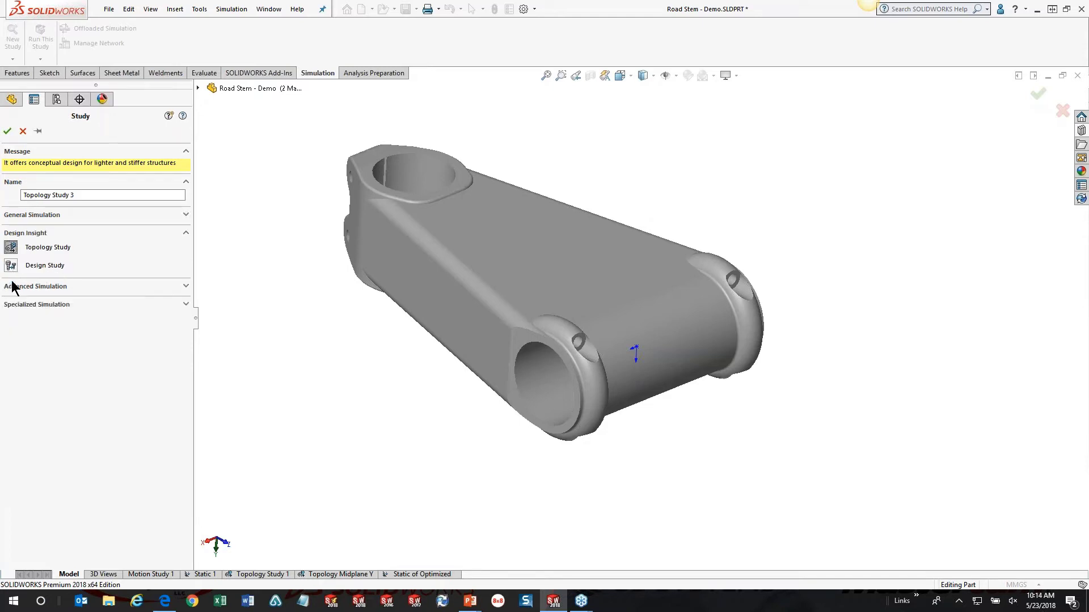
{"action": "left_click", "coordinate": [8, 132]}
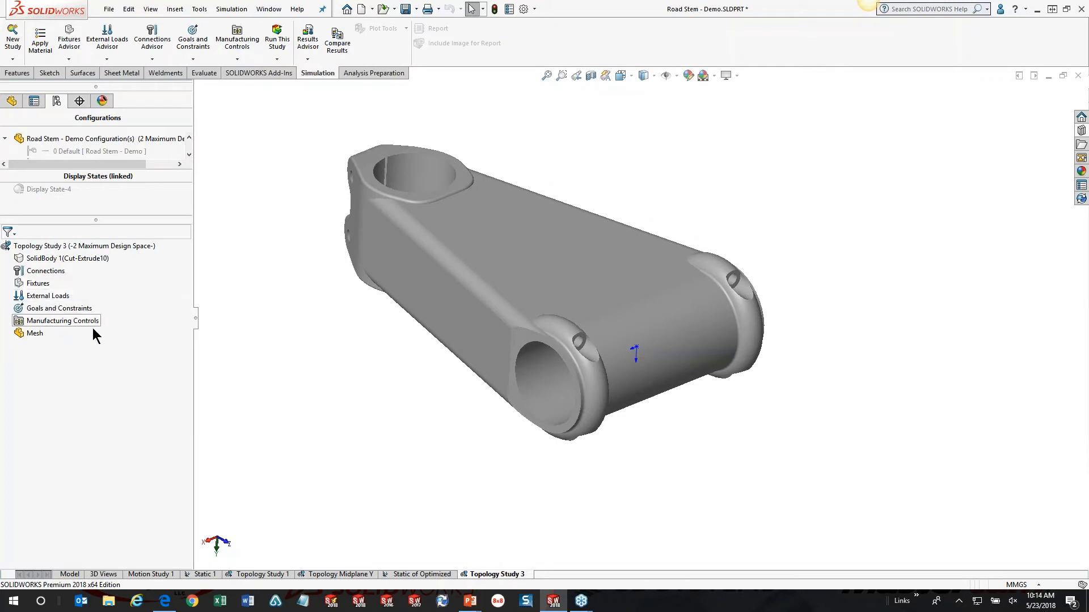
- Copy the material, fixtures and external loads from the Static 1 study into Topology Study 3
{"action": "left_click", "coordinate": [208, 575]}
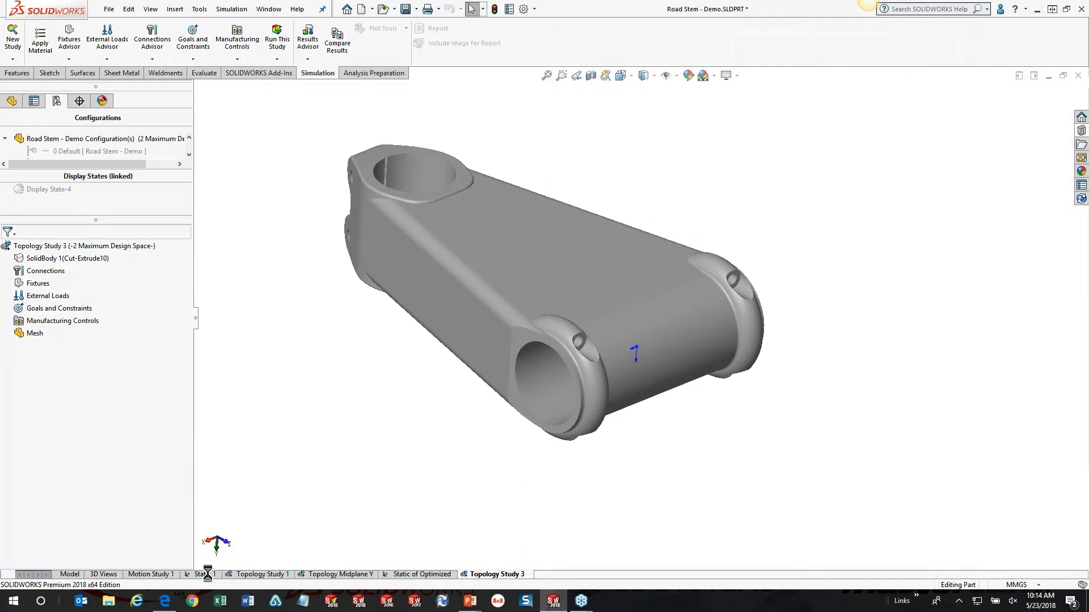
{"action": "left_click", "coordinate": [46, 241]}
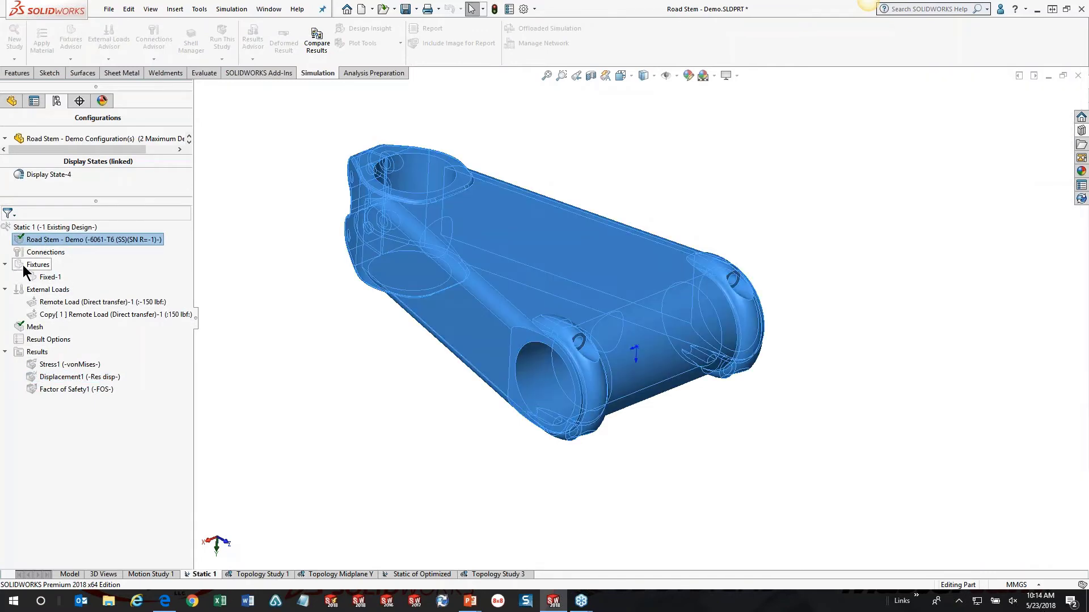
{"action": "left_click", "coordinate": [28, 264]}
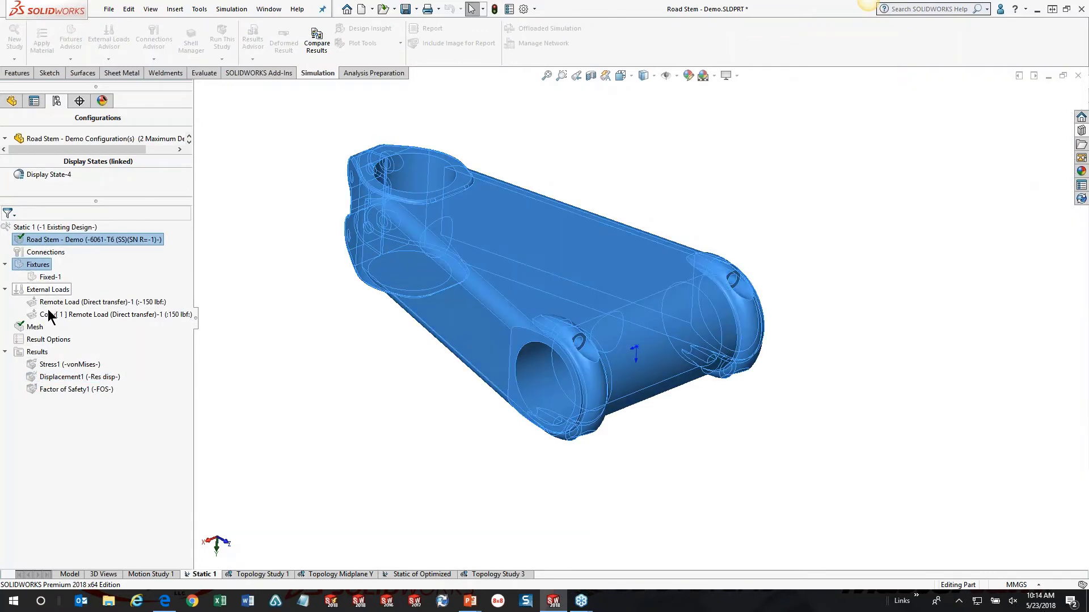
{"action": "left_click", "coordinate": [33, 290]}
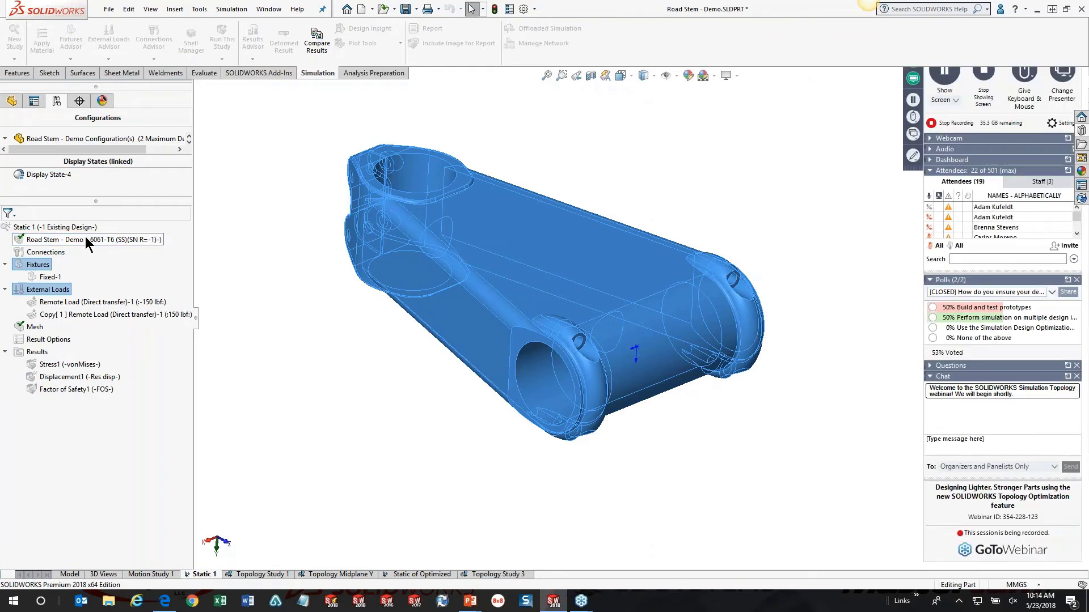
{"action": "left_click_drag", "start_coordinate": [85, 236], "coordinate": [499, 572]}
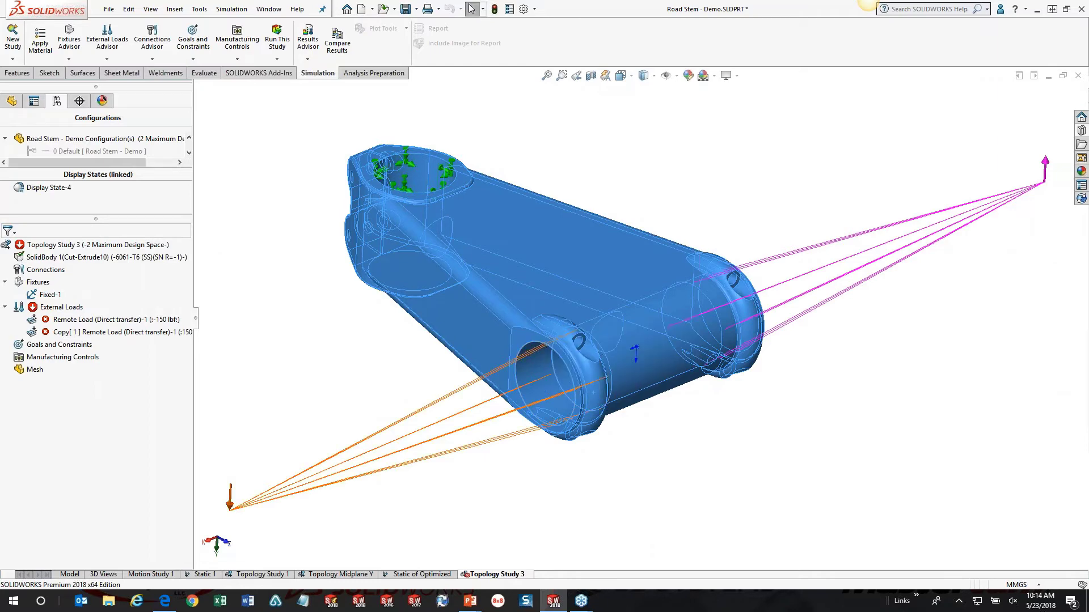
- Reopen and accept both copied remote load definitions in Topology Study 3 without altering their settings
{"action": "double_click", "coordinate": [48, 321]}
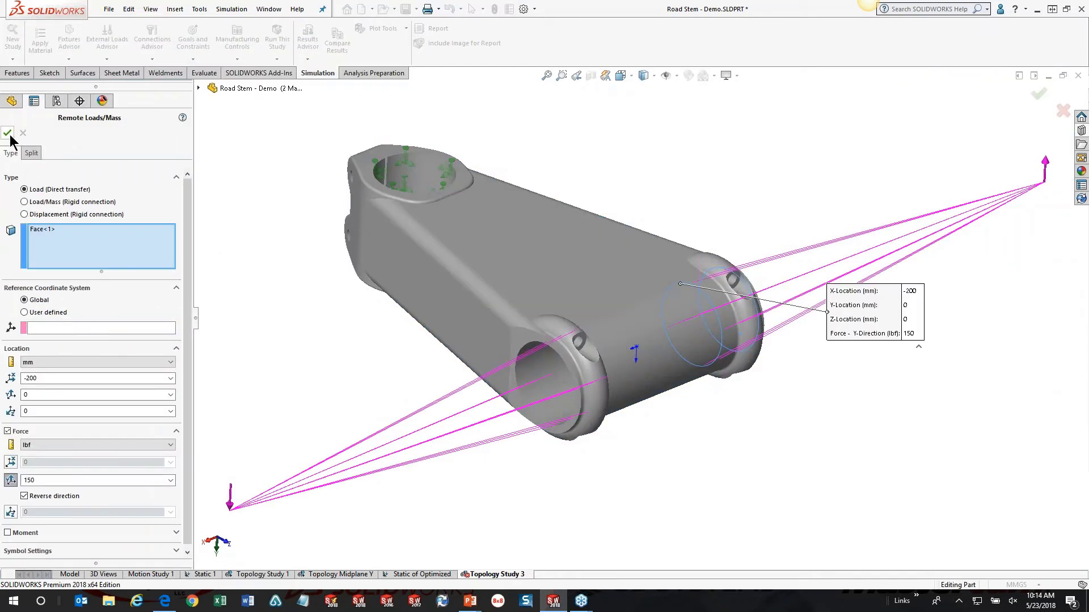
{"action": "left_click", "coordinate": [8, 132]}
{"action": "left_click", "coordinate": [63, 333]}
{"action": "double_click", "coordinate": [63, 329]}
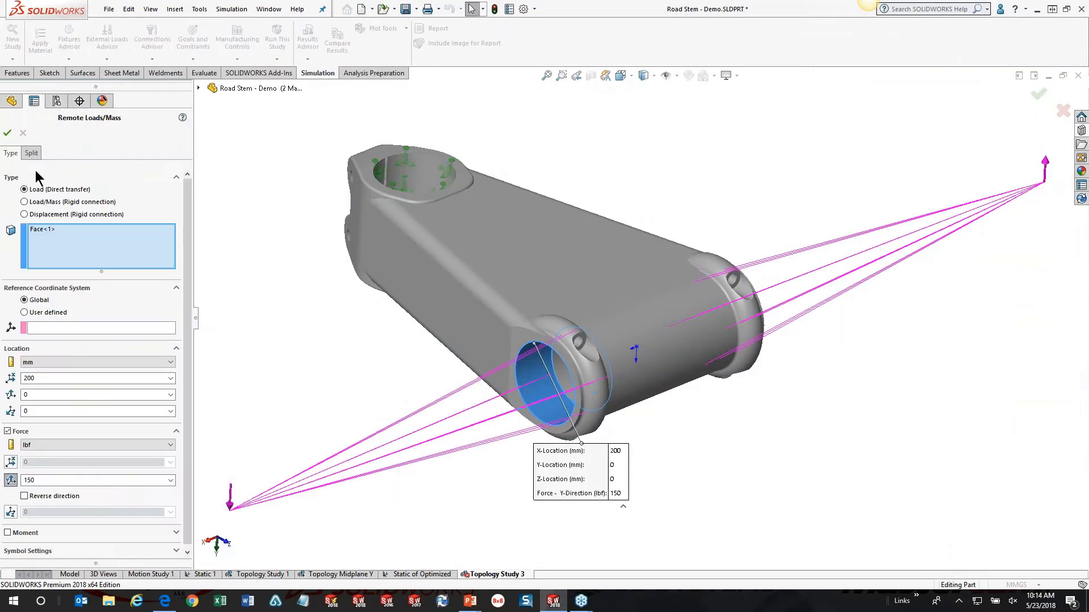
{"action": "left_click", "coordinate": [8, 136]}
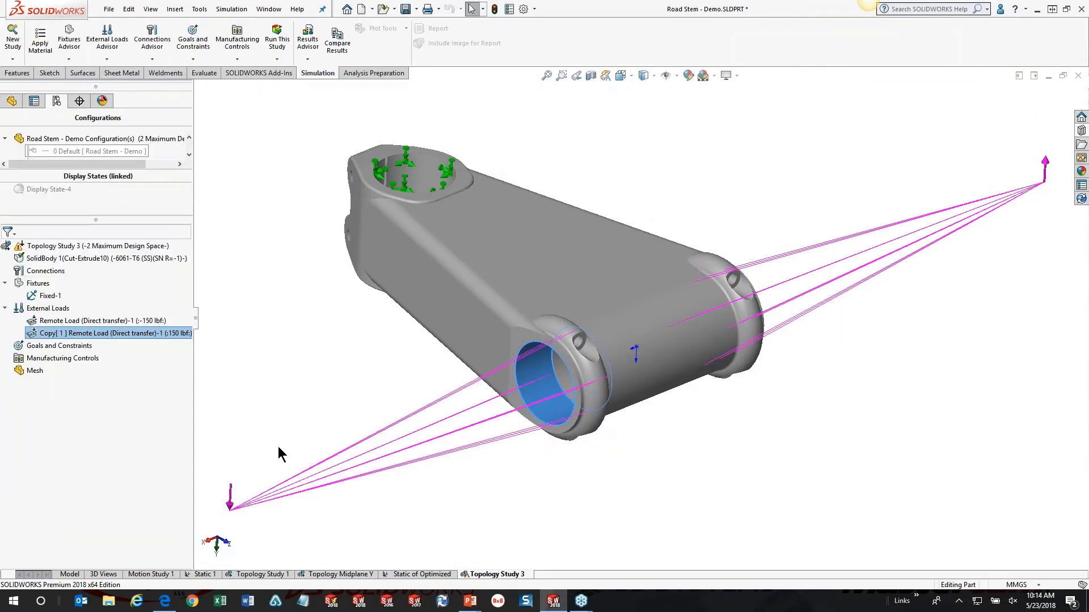
- Add a Best Stiffness to Weight ratio goal with a mass constraint reducing mass by 80%, leaving Constraint 2 off
{"action": "mouse_move", "coordinate": [907, 230]}
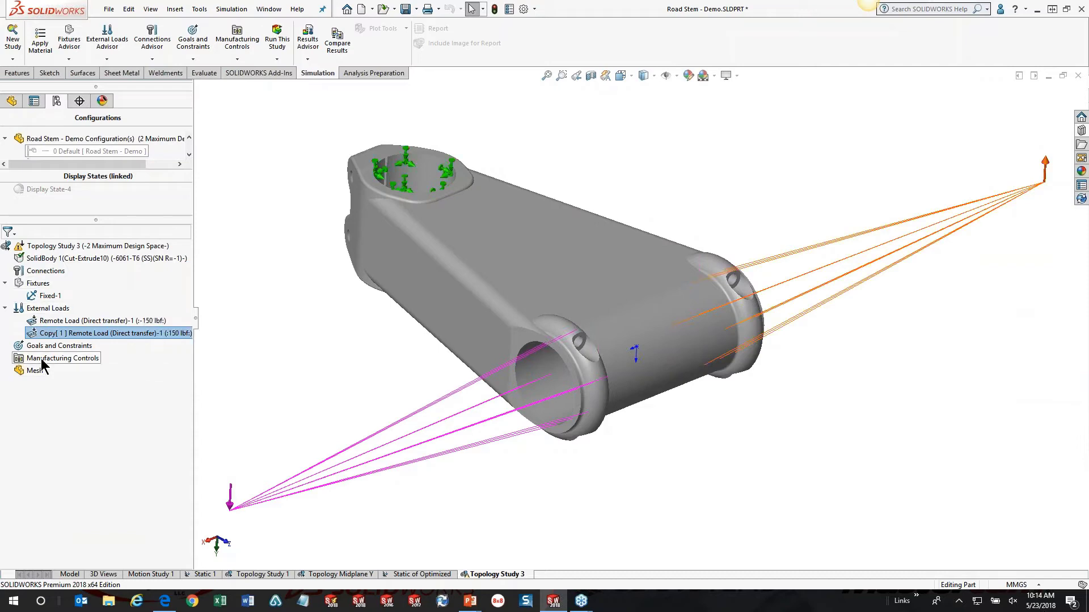
{"action": "right_click", "coordinate": [27, 348]}
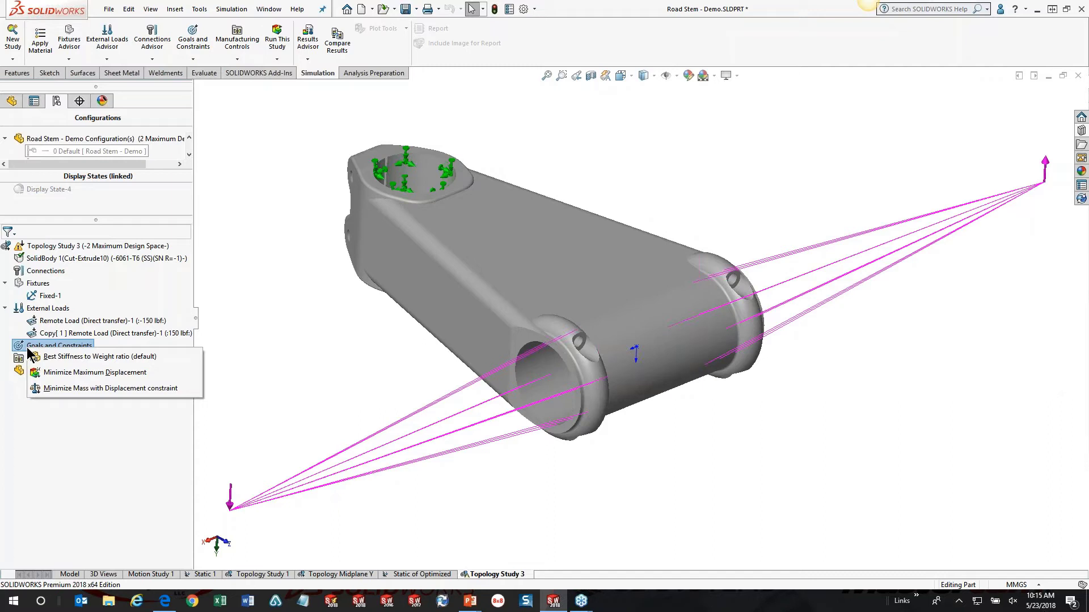
{"action": "left_click", "coordinate": [58, 358]}
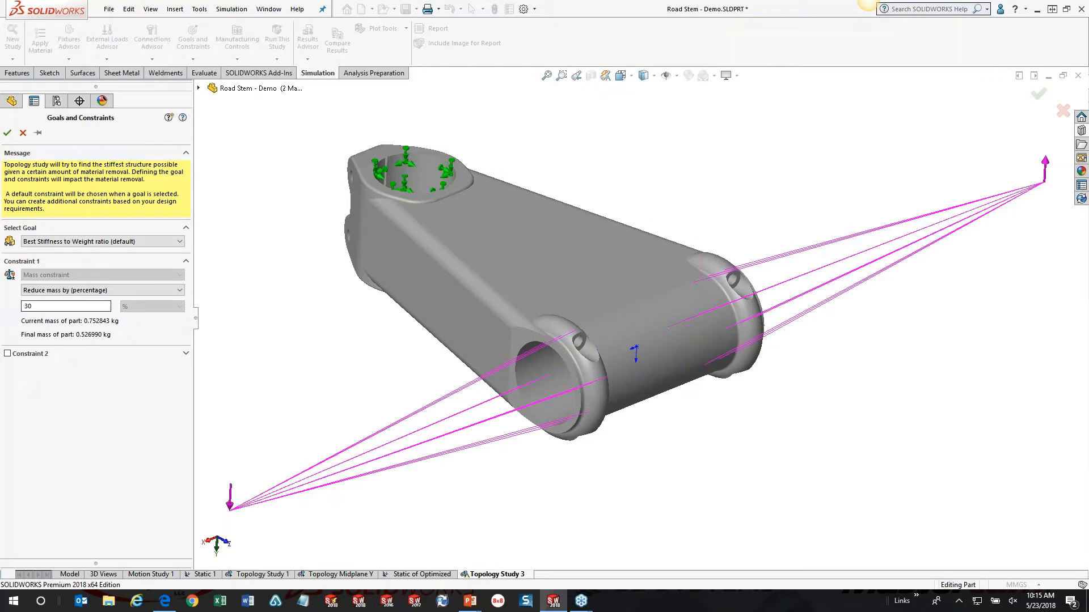
{"action": "double_click", "coordinate": [31, 307]}
{"action": "type", "text": "80"}
{"action": "left_click", "coordinate": [7, 354]}
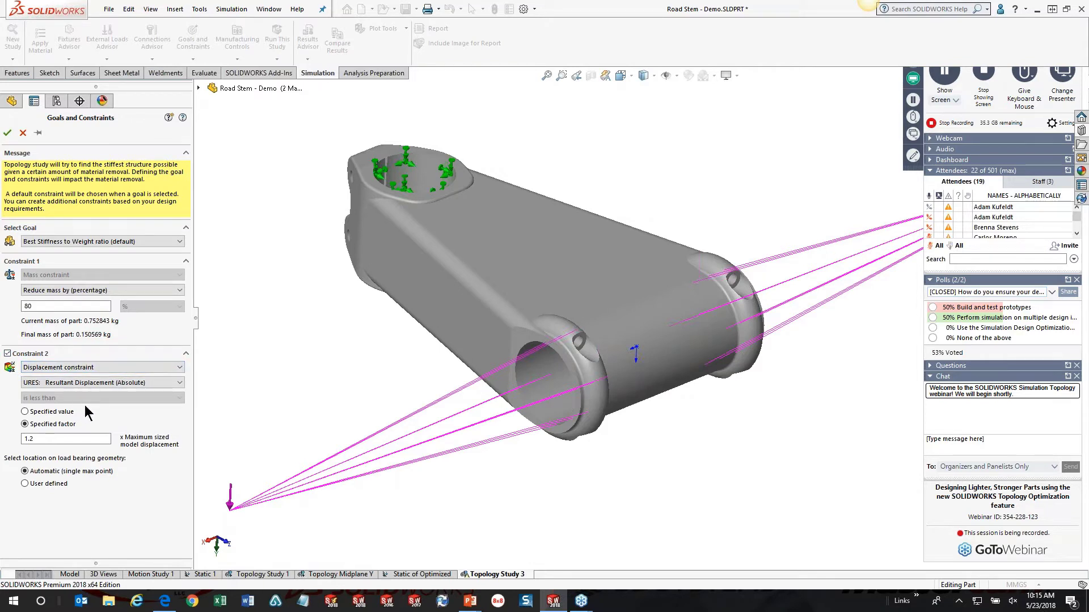
{"action": "left_click", "coordinate": [7, 354]}
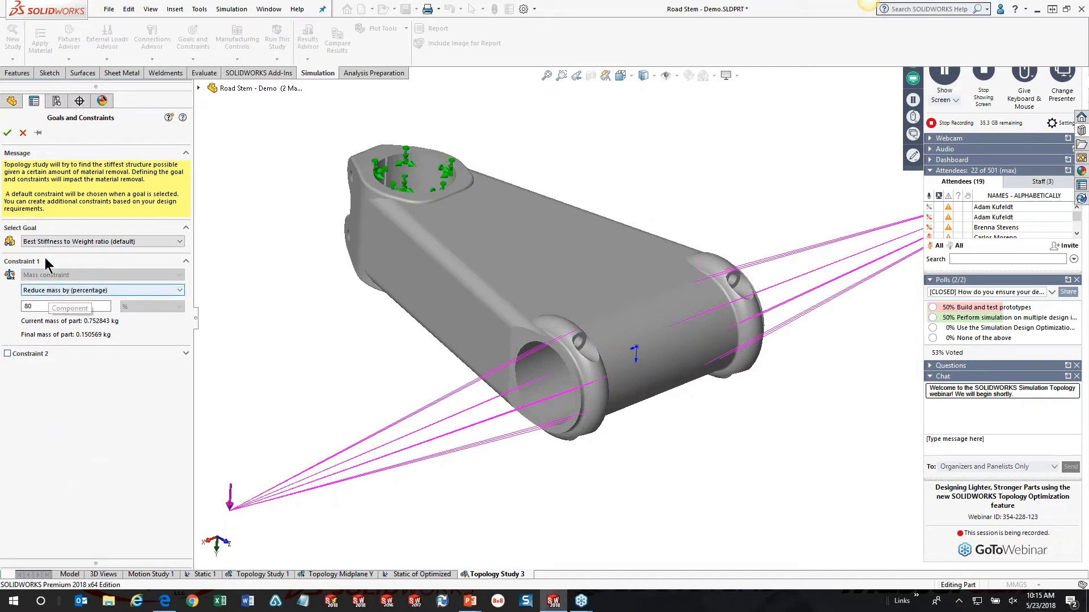
{"action": "left_click", "coordinate": [7, 132]}
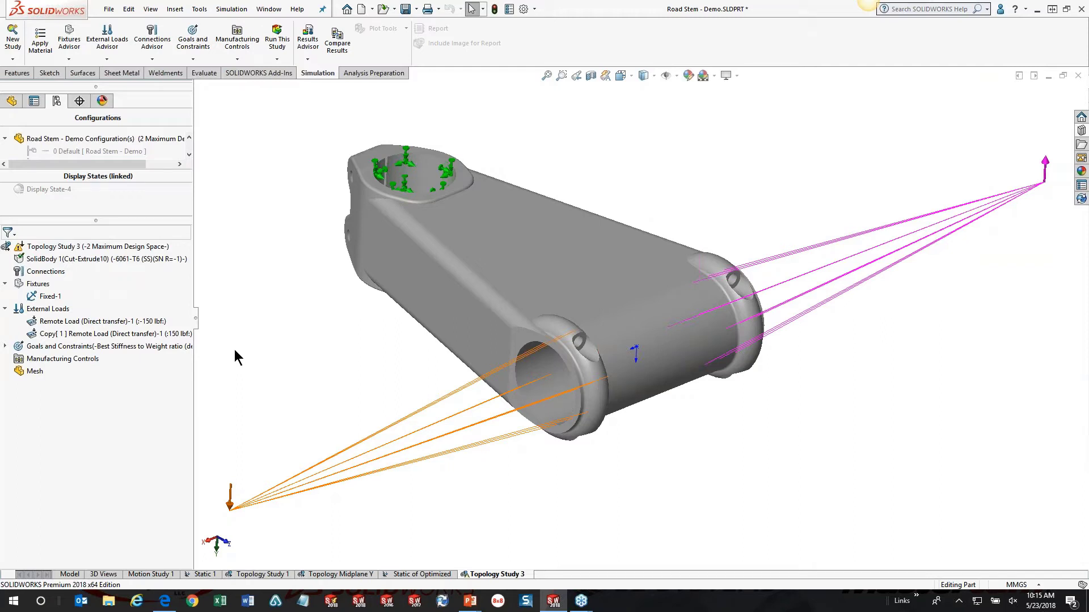
- Add a preserved region from the Bolt Hole Faces selection set with a 1 mm preserved area depth, previewing its geometry
{"action": "right_click", "coordinate": [32, 362]}
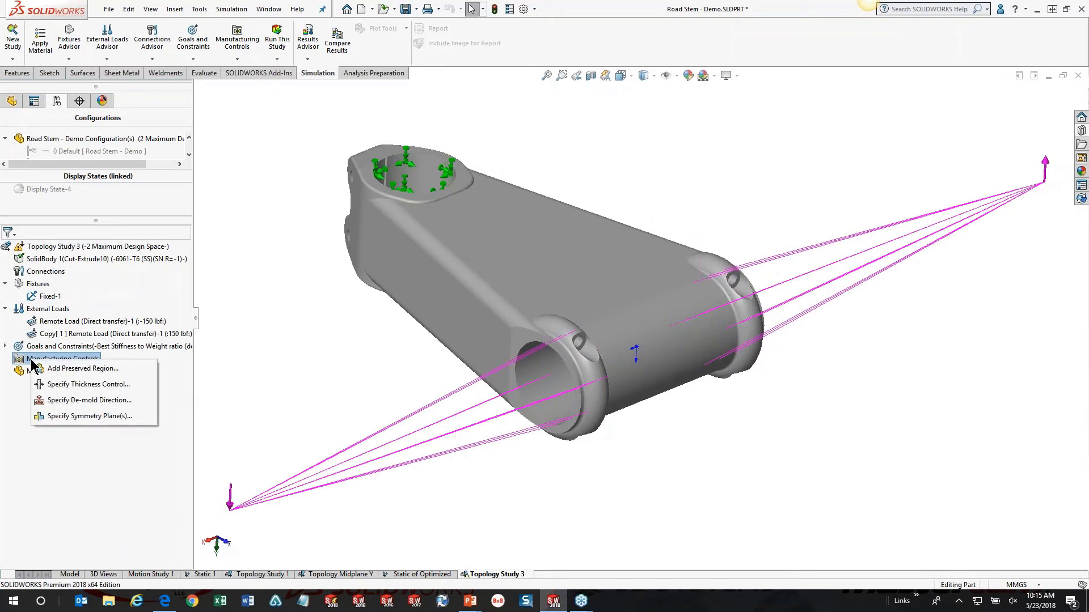
{"action": "left_click", "coordinate": [75, 370]}
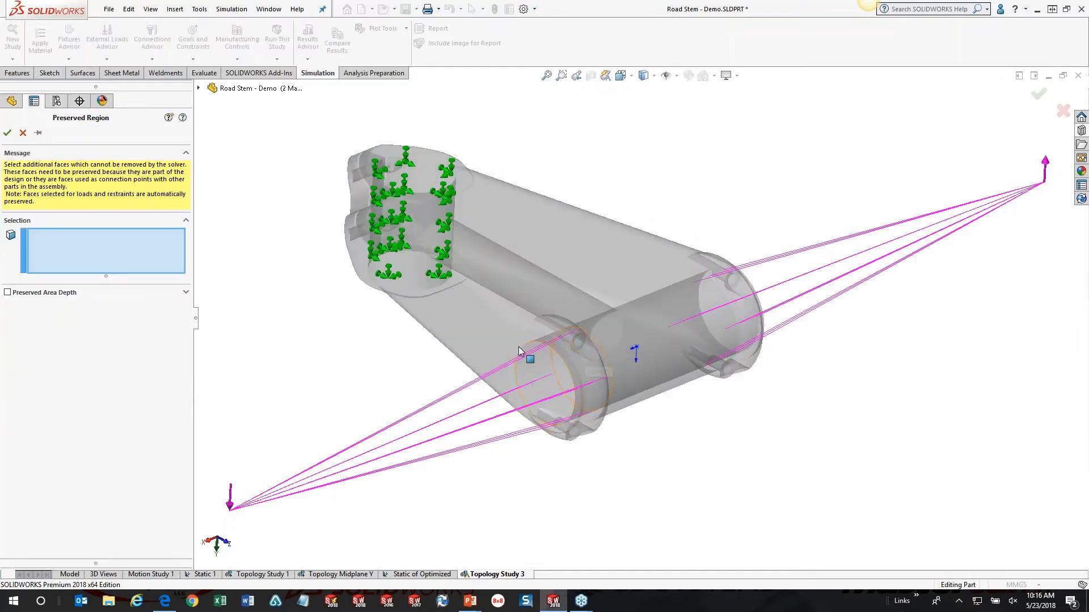
{"action": "left_click", "coordinate": [199, 88]}
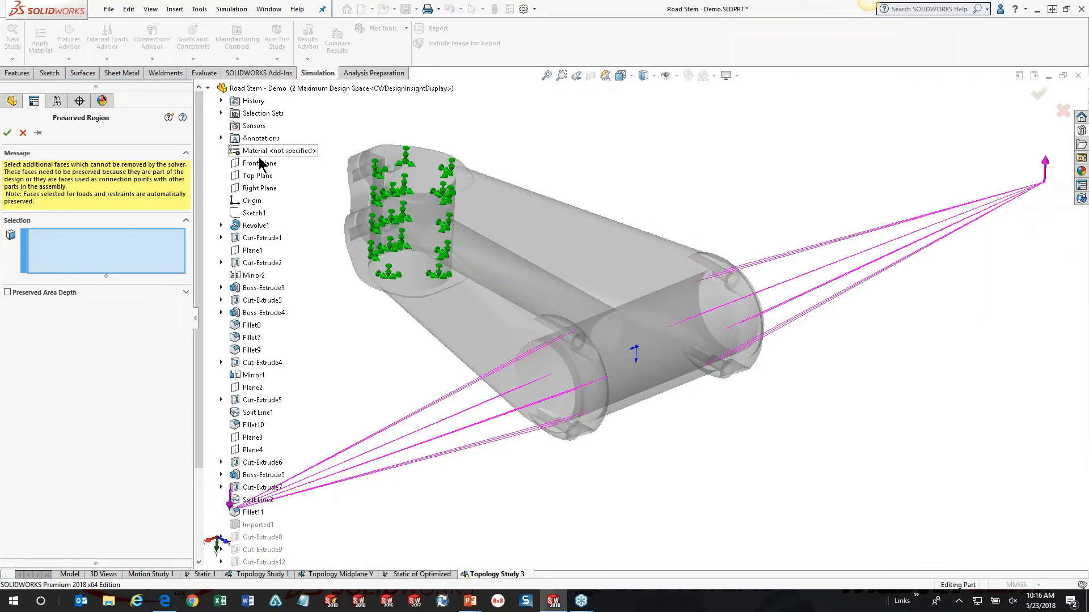
{"action": "left_click", "coordinate": [221, 112]}
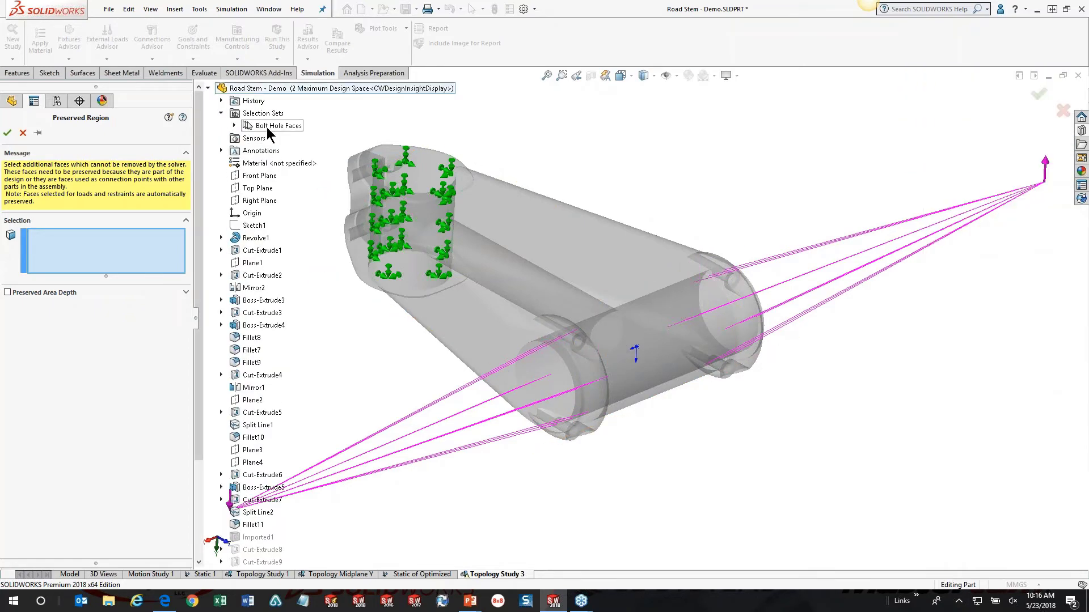
{"action": "left_click", "coordinate": [277, 125]}
{"action": "left_click", "coordinate": [7, 292]}
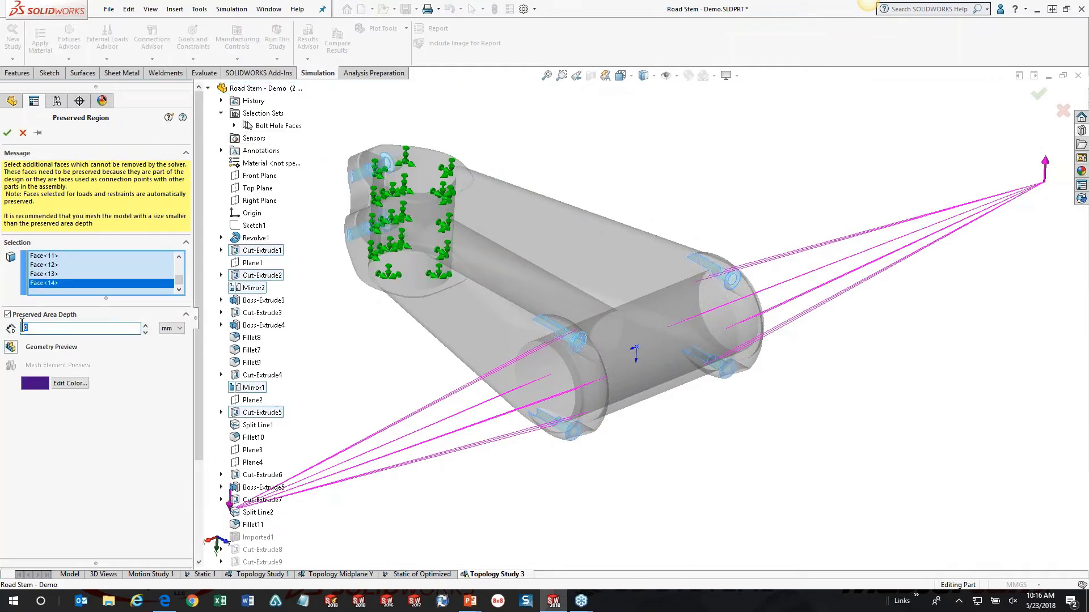
{"action": "type", "text": "1"}
{"action": "left_click", "coordinate": [11, 349]}
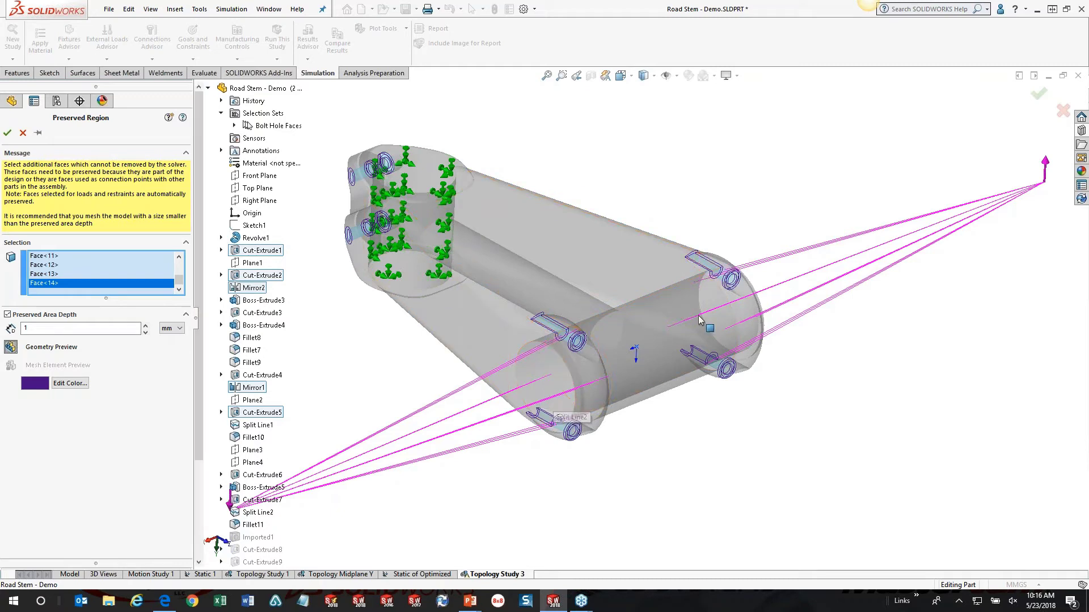
{"action": "left_click", "coordinate": [7, 134]}
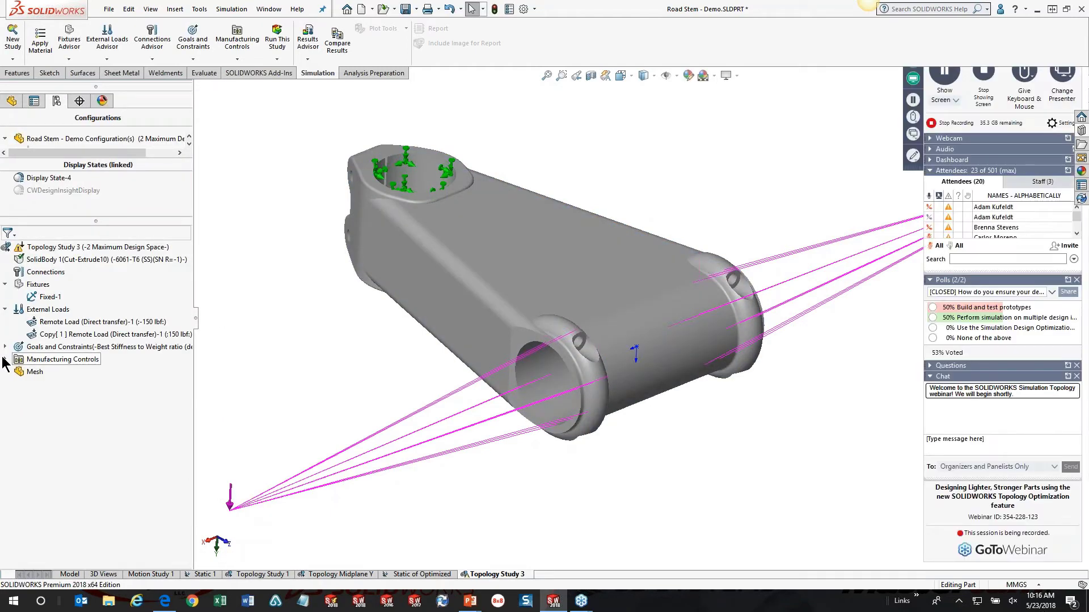
- Add a Half Symmetry manufacturing control using the Right Plane as the symmetry plane
{"action": "left_click", "coordinate": [5, 359]}
{"action": "right_click", "coordinate": [21, 362]}
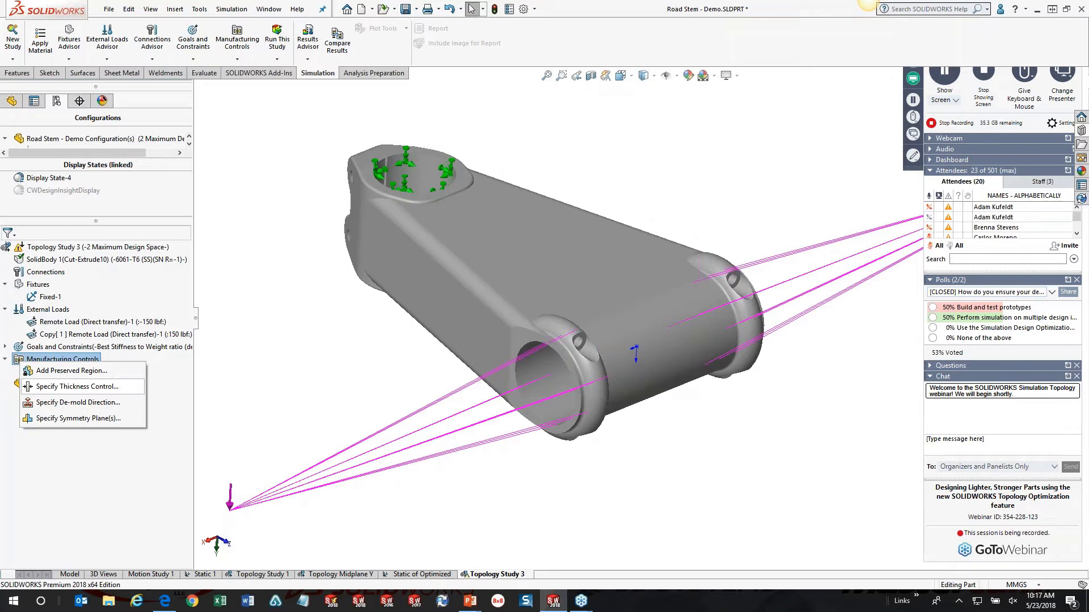
{"action": "left_click", "coordinate": [58, 419]}
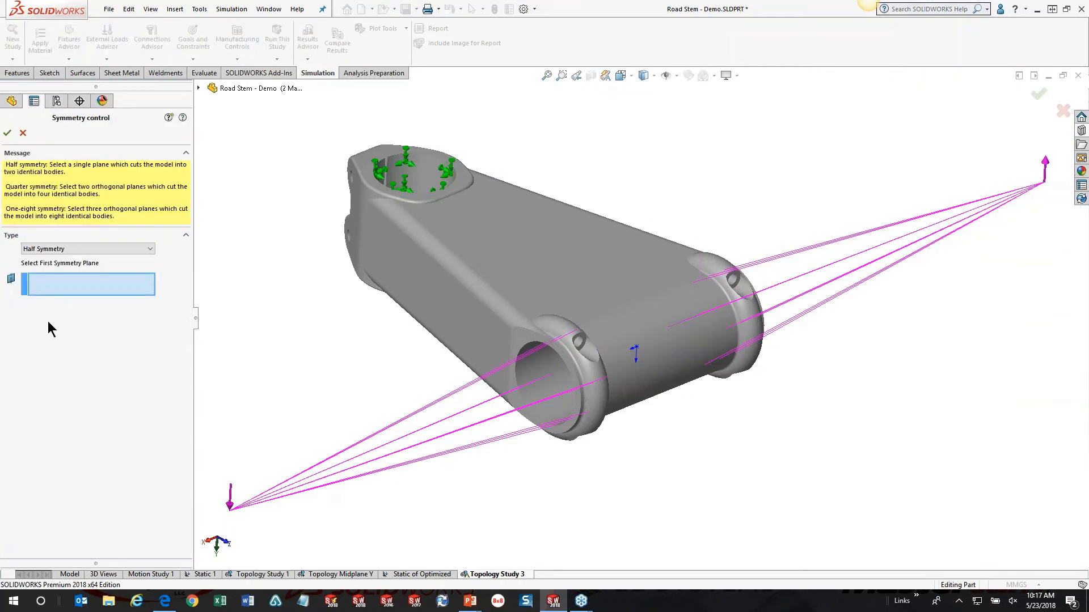
{"action": "left_click", "coordinate": [150, 249]}
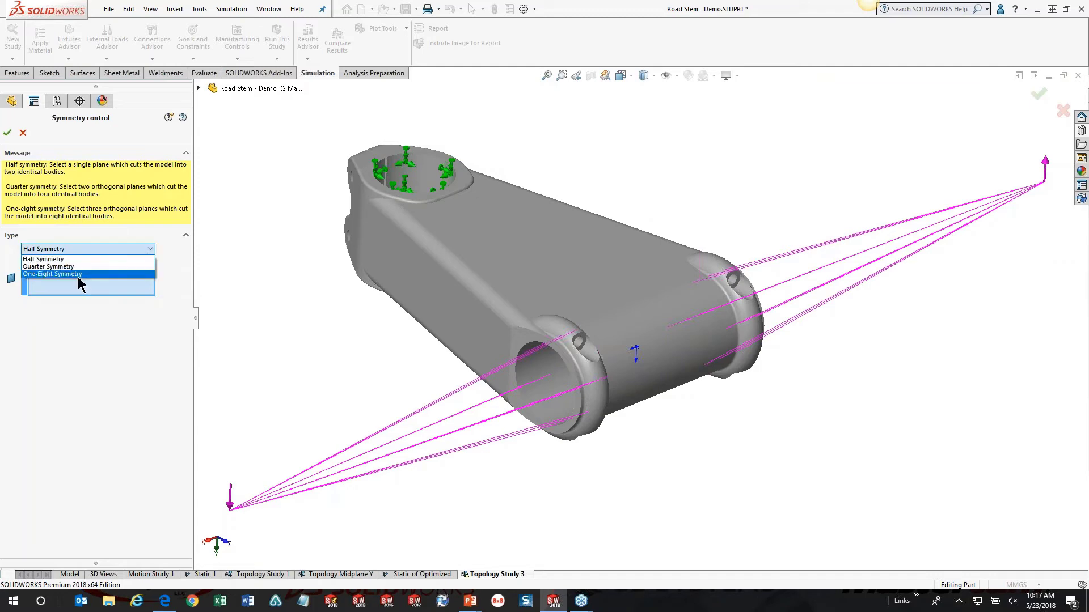
{"action": "left_click", "coordinate": [77, 276]}
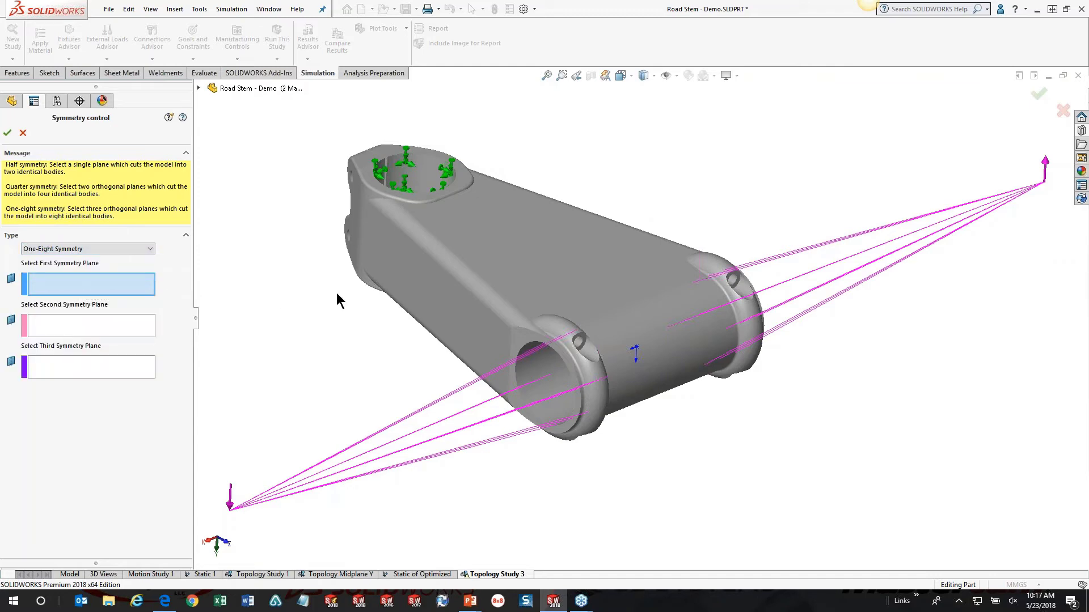
{"action": "left_click", "coordinate": [199, 88]}
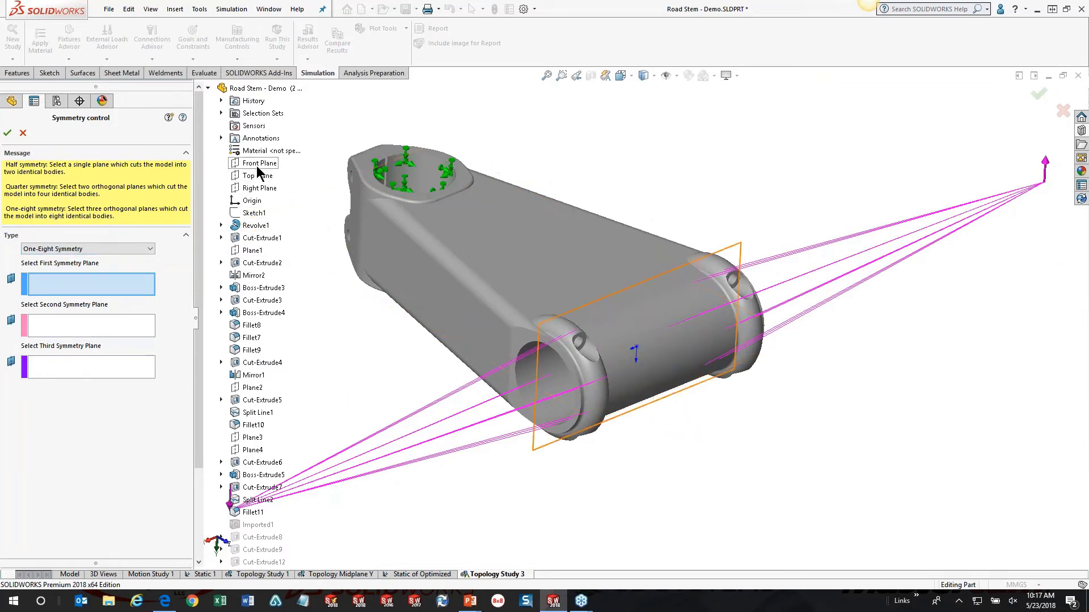
{"action": "left_click", "coordinate": [145, 250]}
{"action": "left_click", "coordinate": [93, 269]}
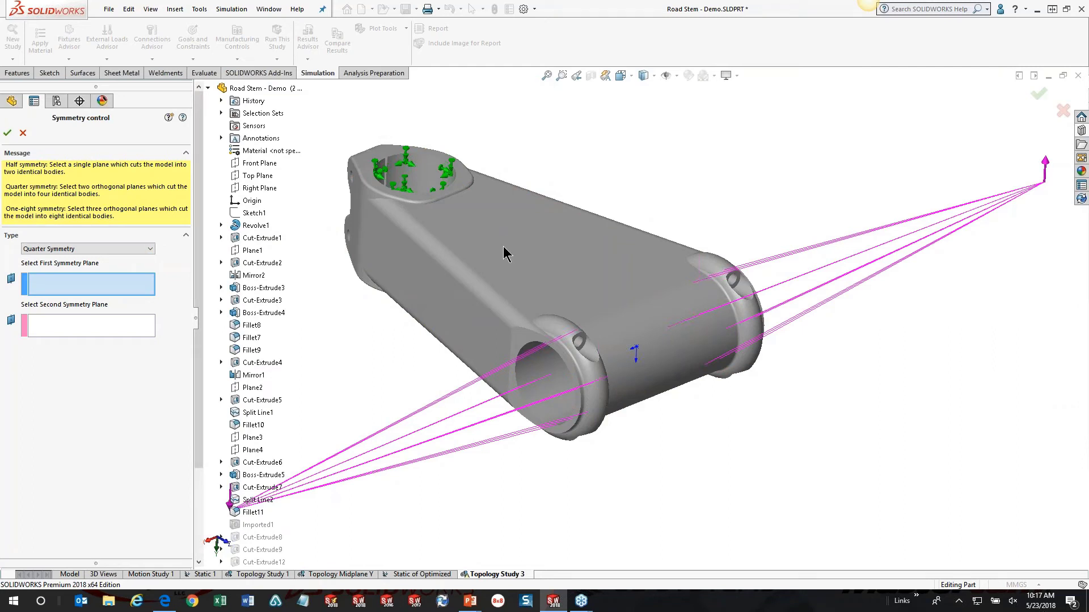
{"action": "left_click", "coordinate": [147, 253]}
{"action": "left_click", "coordinate": [91, 261]}
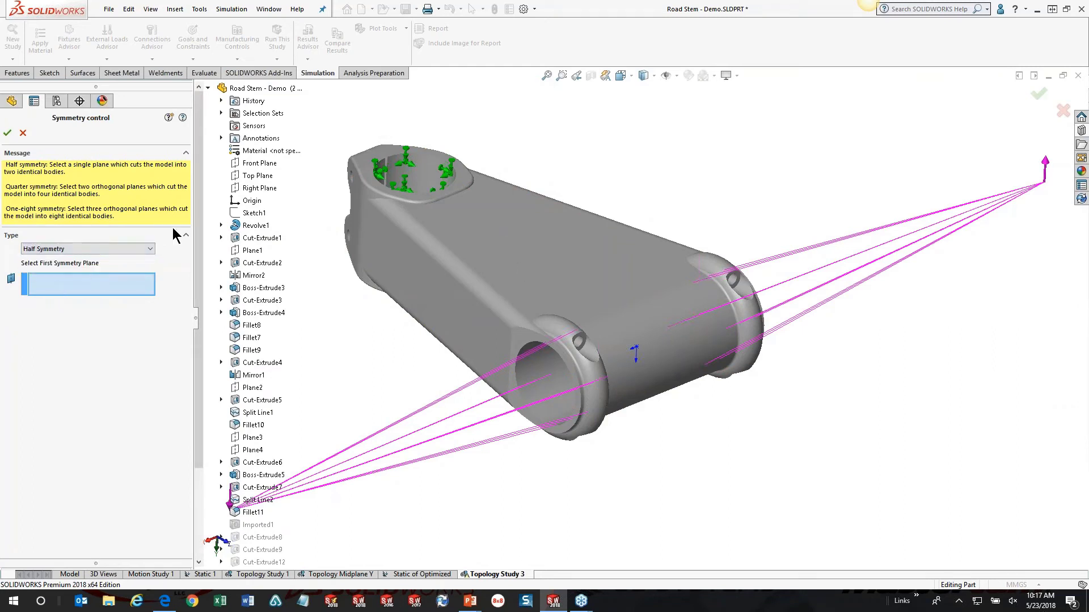
{"action": "left_click", "coordinate": [242, 190]}
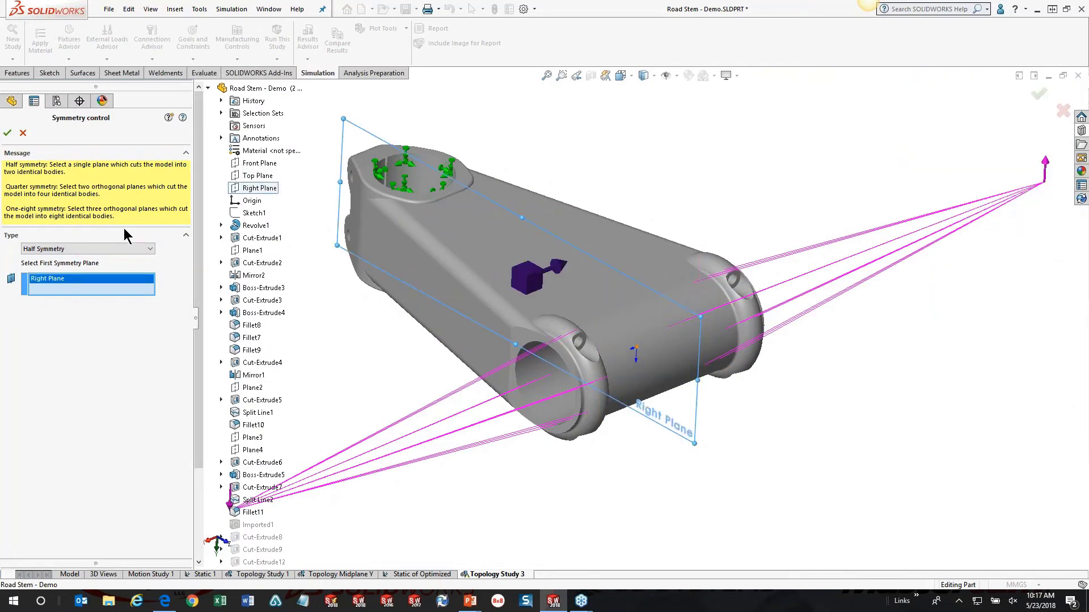
{"action": "left_click", "coordinate": [6, 135]}
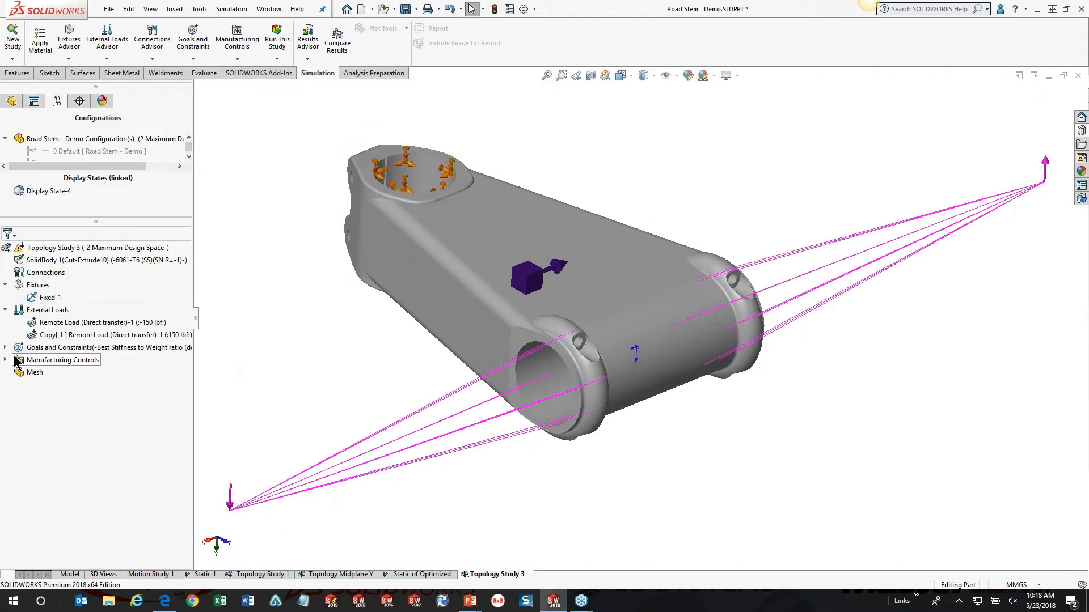
- Start a de-mold control and preview its Pull-Direction only and Stamping (Pull direction only) options
{"action": "right_click", "coordinate": [15, 361]}
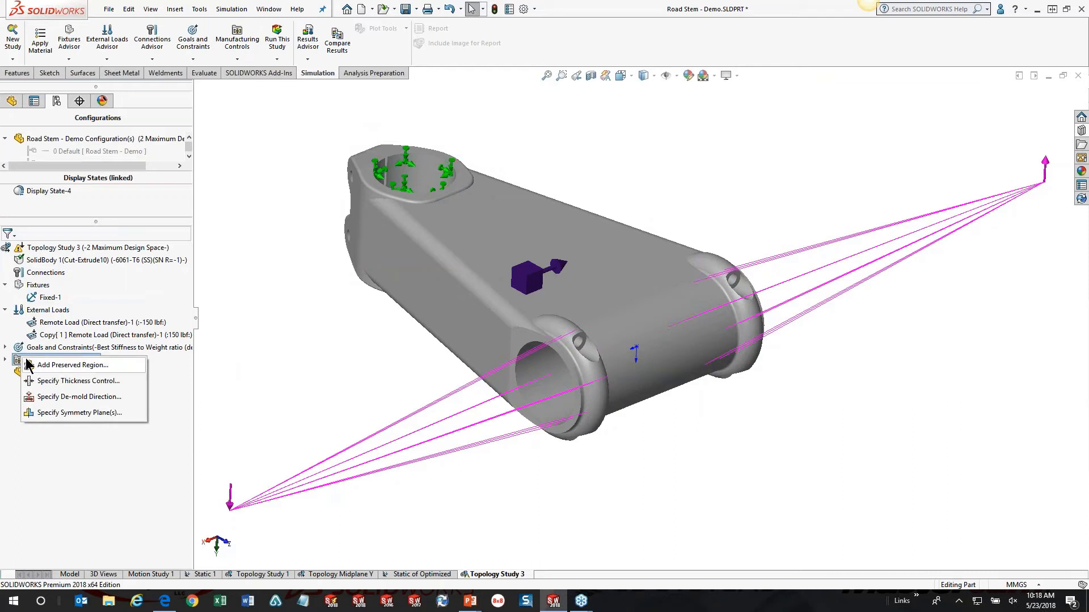
{"action": "left_click", "coordinate": [57, 397]}
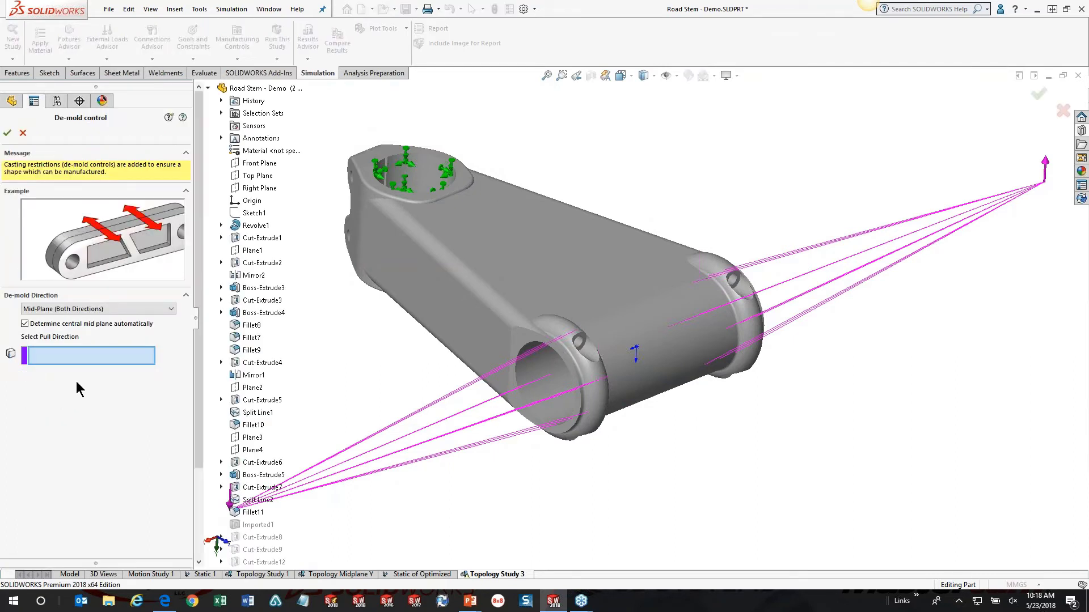
{"action": "left_click", "coordinate": [171, 309]}
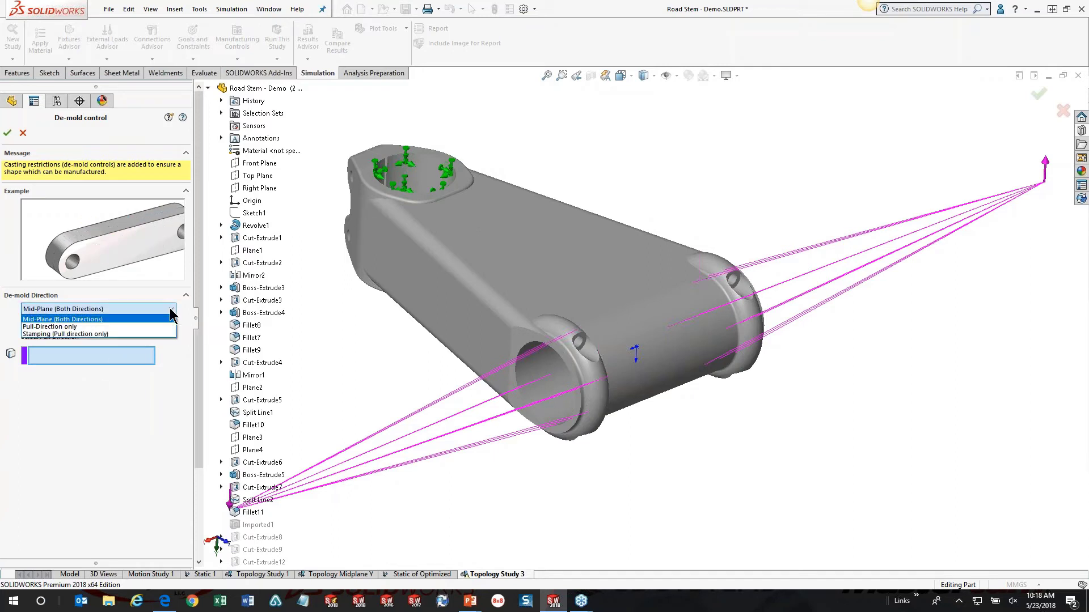
{"action": "left_click", "coordinate": [142, 328]}
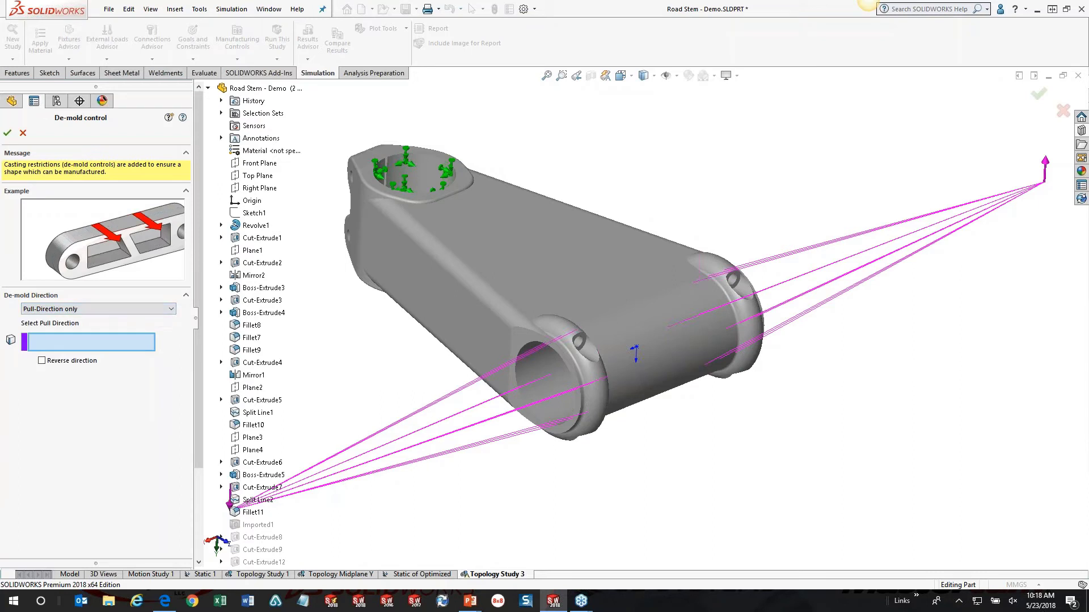
{"action": "left_click", "coordinate": [168, 309]}
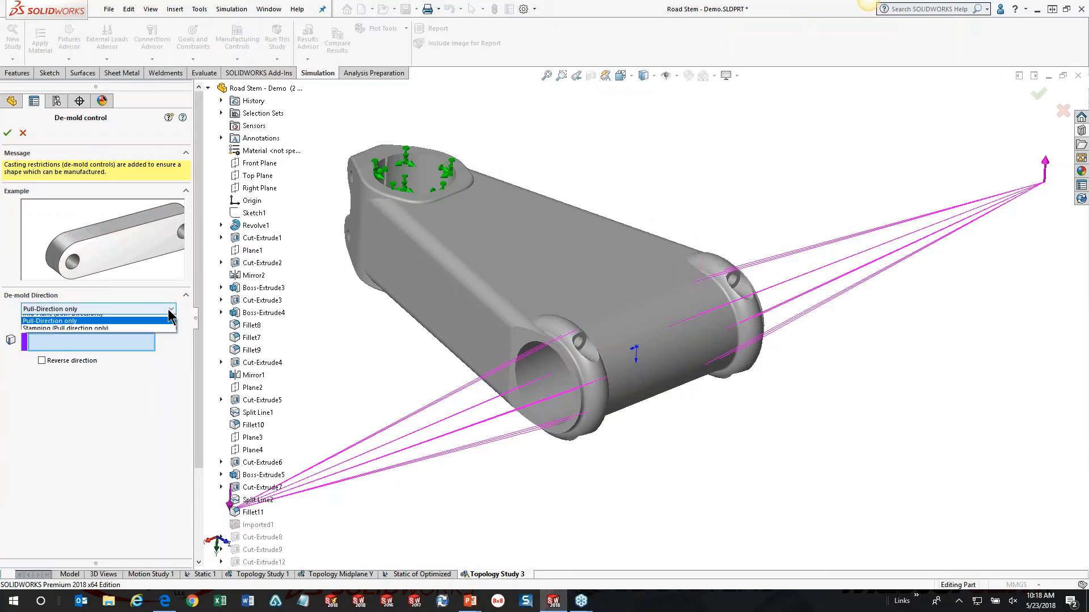
{"action": "left_click", "coordinate": [86, 334]}
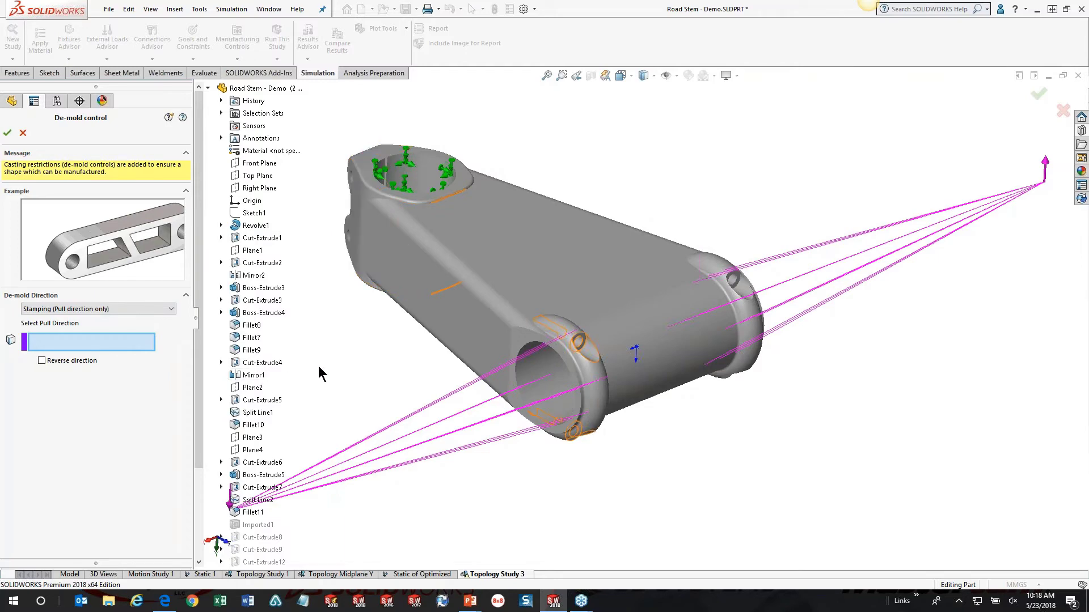
- Switch to the PowerPoint presentation and show the Manufacturing De-mold Control Options slide
{"action": "key", "text": "alt+Tab"}
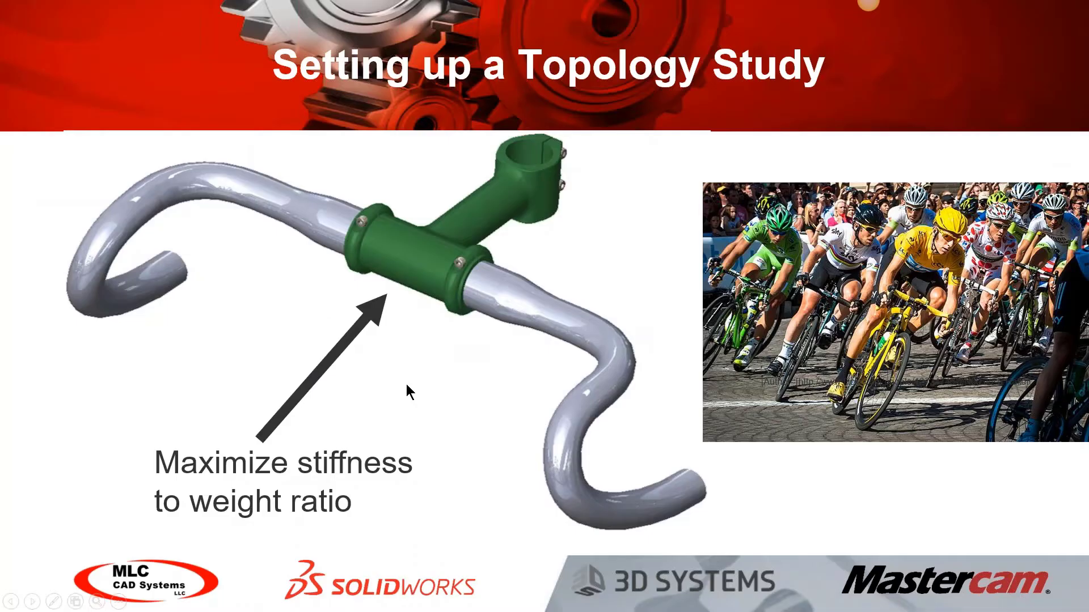
{"action": "left_click", "coordinate": [407, 387]}
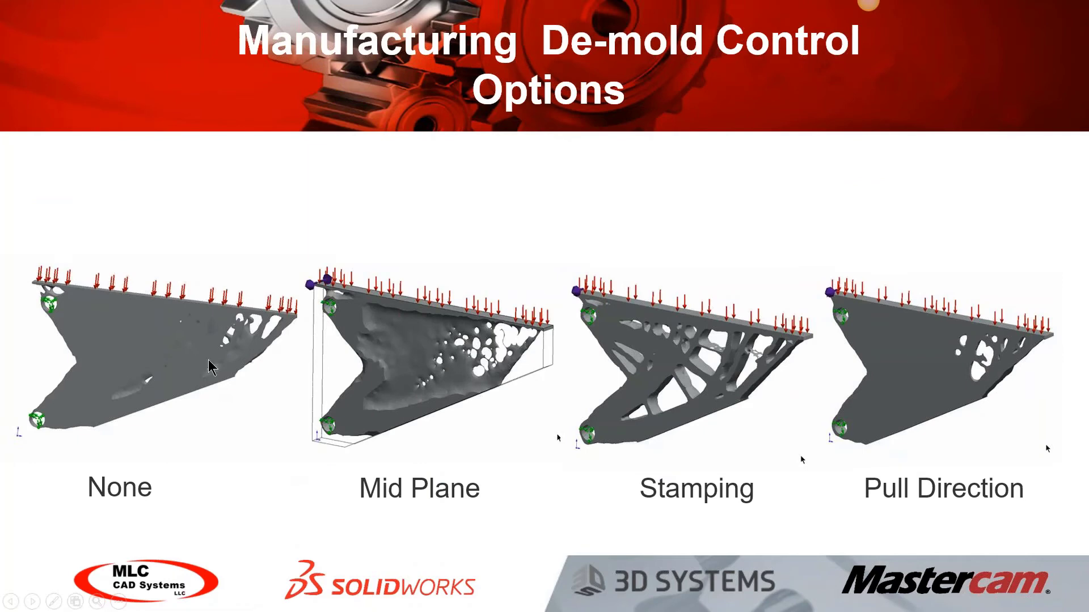
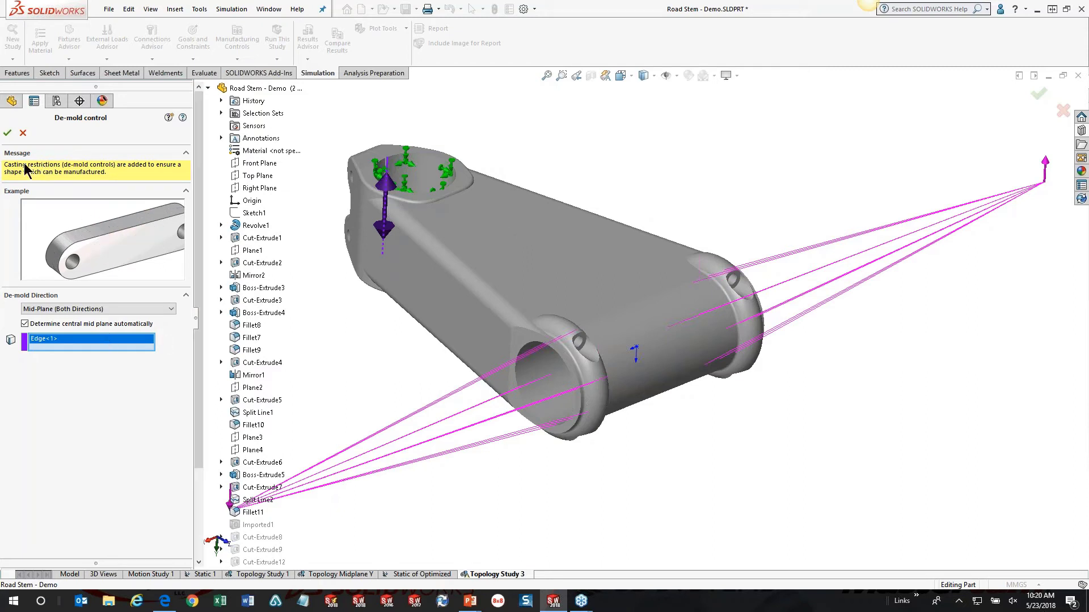
- Accept the Mid-Plane (Both Directions) de-mold control with the vertical edge as pull direction and the central mid plane determined automatically
{"action": "left_click", "coordinate": [6, 134]}
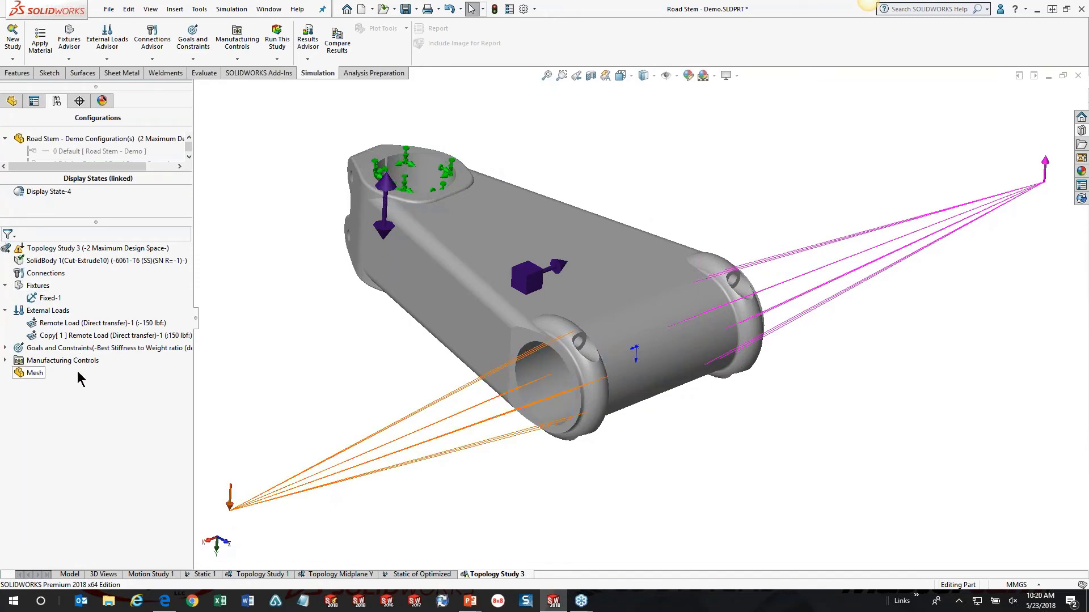
- Open the mesh creation settings for Topology Study 3
{"action": "right_click", "coordinate": [25, 376]}
{"action": "left_click", "coordinate": [70, 166]}
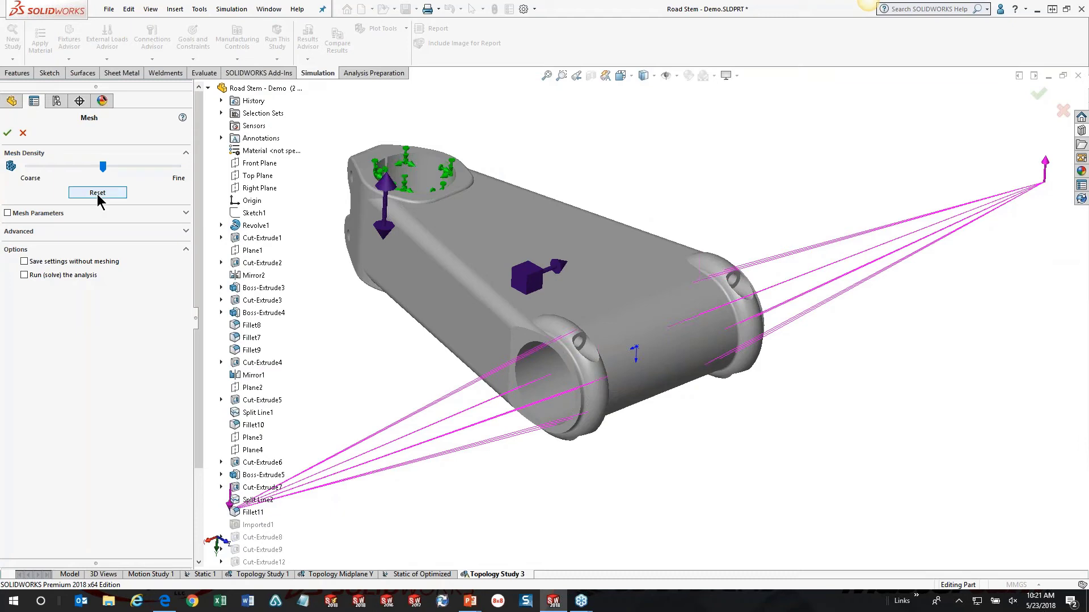
- Switch to the PowerPoint presentation to examine the Mesh Size Matters slide, and return to SOLIDWORKS
{"action": "left_click", "coordinate": [246, 601]}
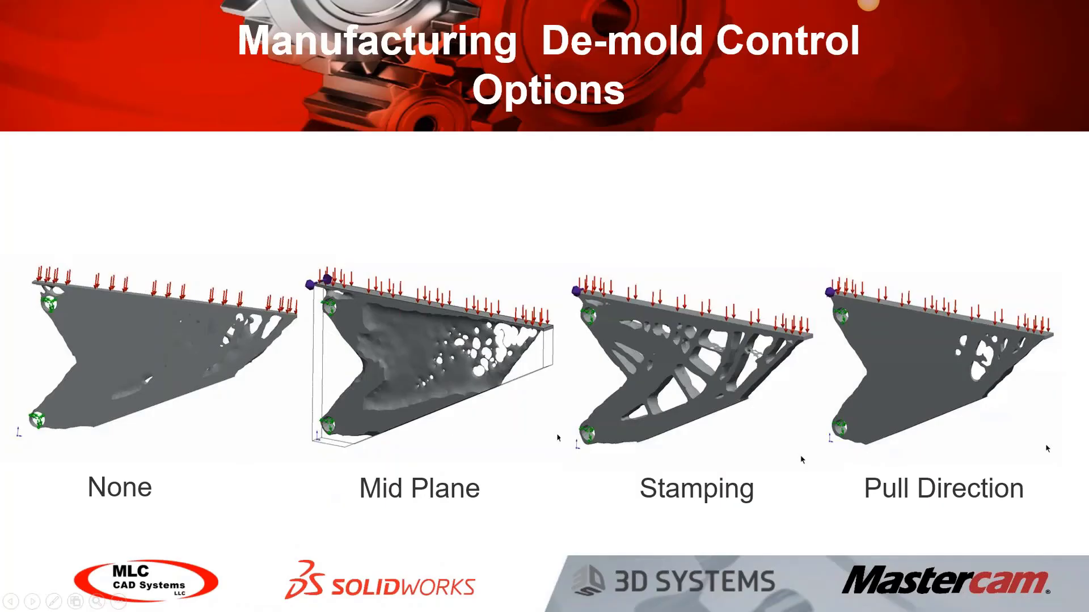
{"action": "left_click", "coordinate": [468, 240]}
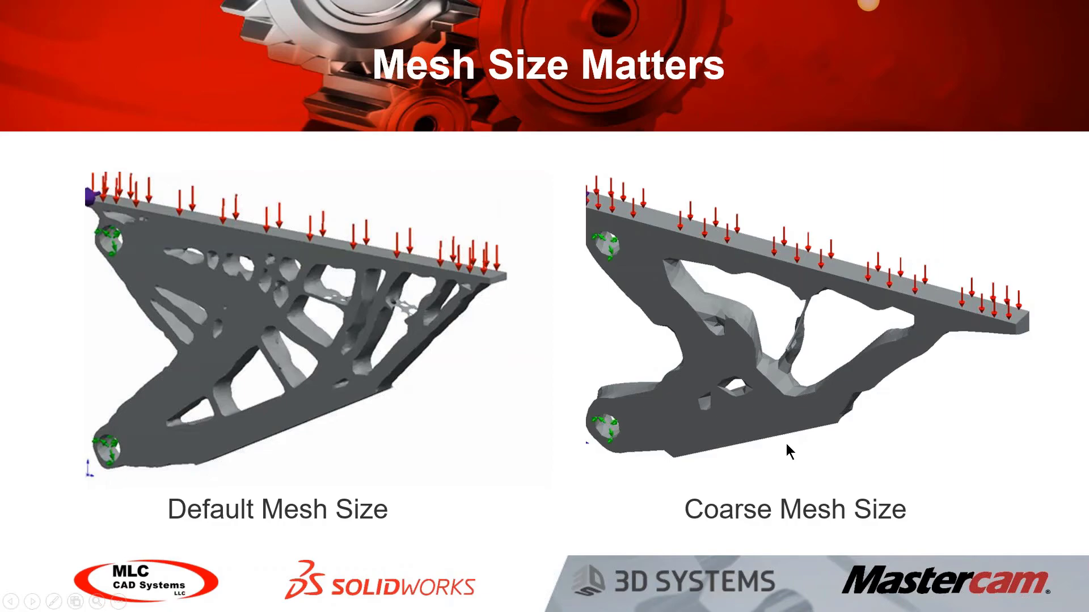
{"action": "key", "text": "alt+Tab"}
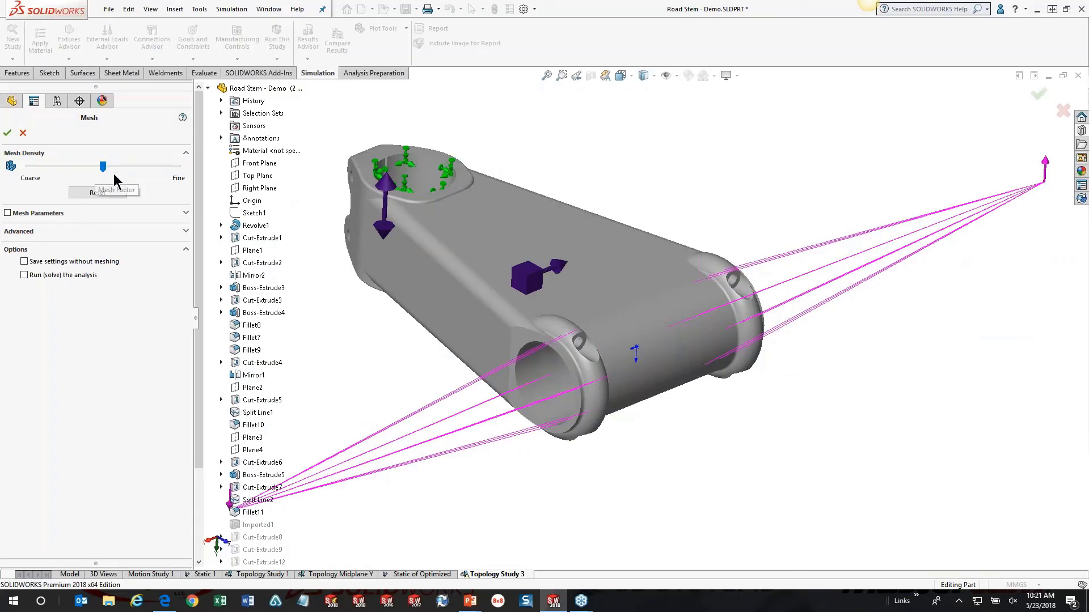
- Check the advanced mesh options and generate the mesh at the default density with Draft Quality Mesh on
{"action": "left_click", "coordinate": [186, 232]}
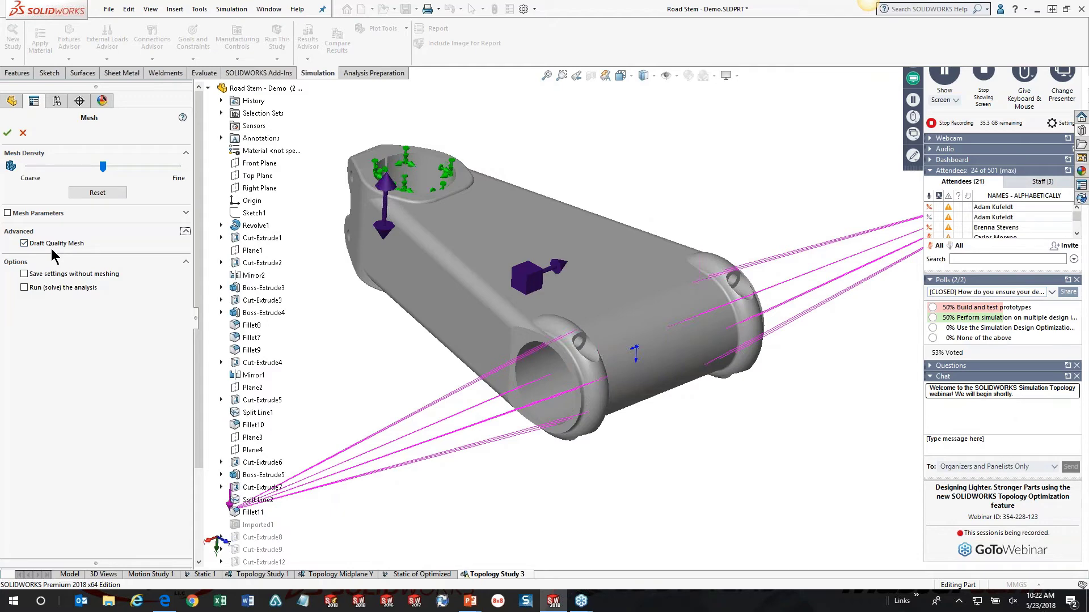
{"action": "left_click", "coordinate": [8, 134]}
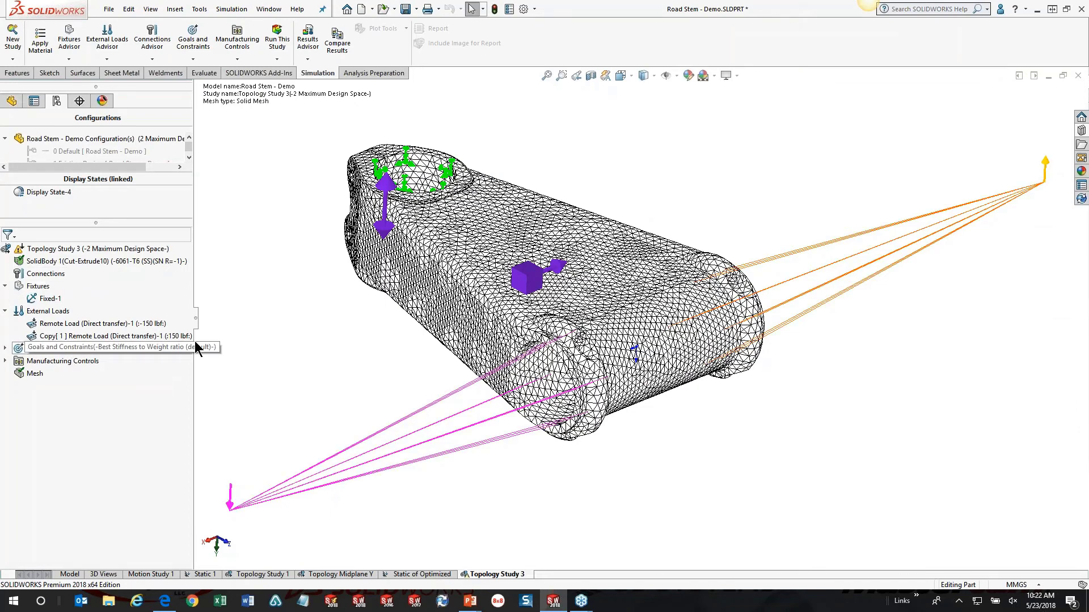
- Open the properties of Topology Study 3 and keep Intel Direct Sparse as the solver with automatic solver selection off
{"action": "right_click", "coordinate": [45, 251]}
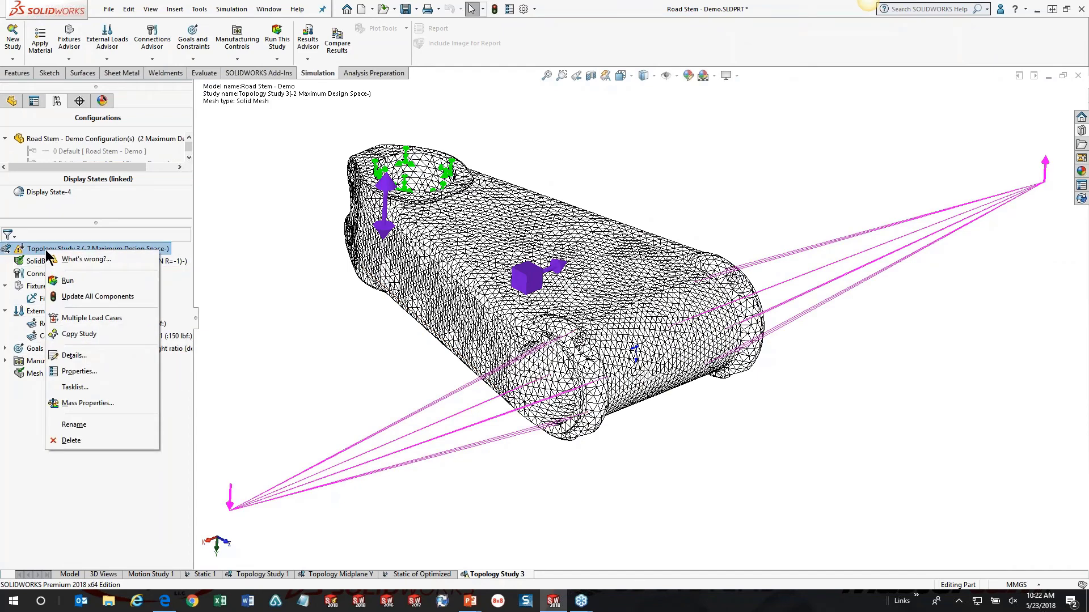
{"action": "left_click", "coordinate": [79, 371]}
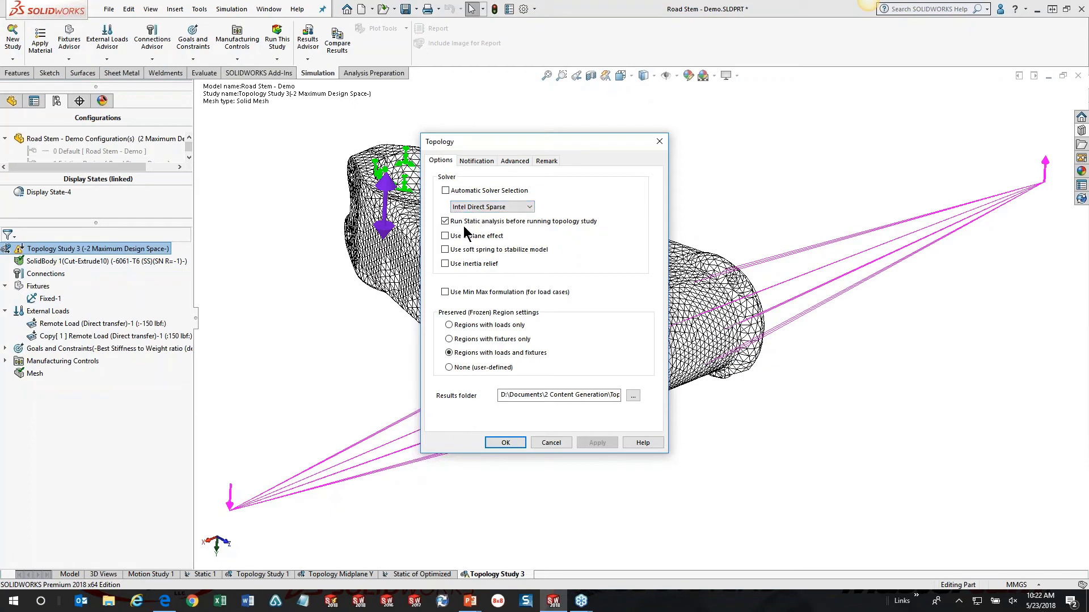
{"action": "left_click", "coordinate": [445, 190]}
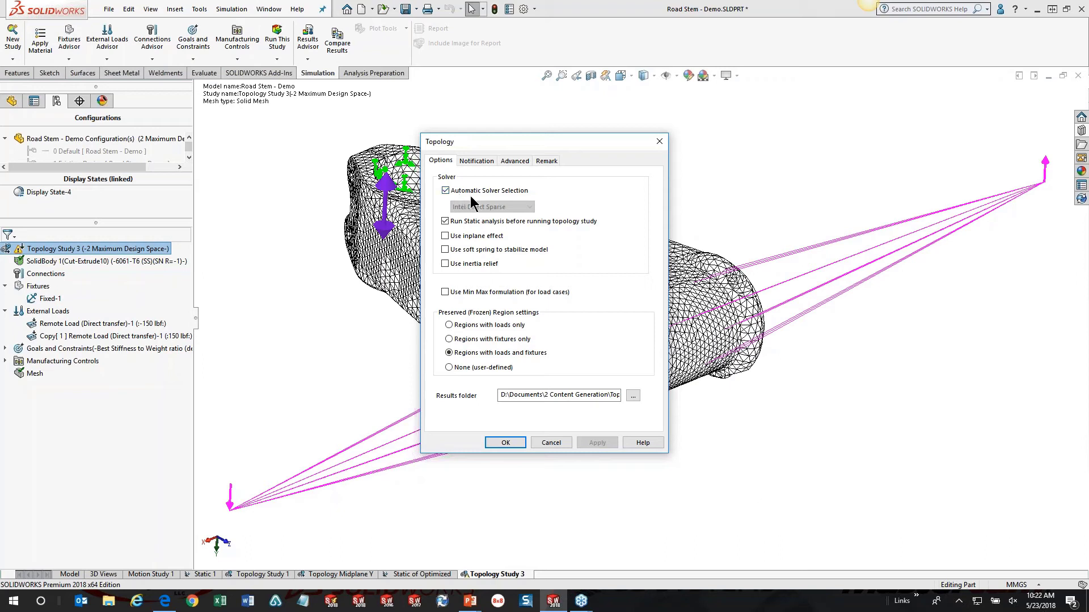
{"action": "left_click", "coordinate": [445, 192]}
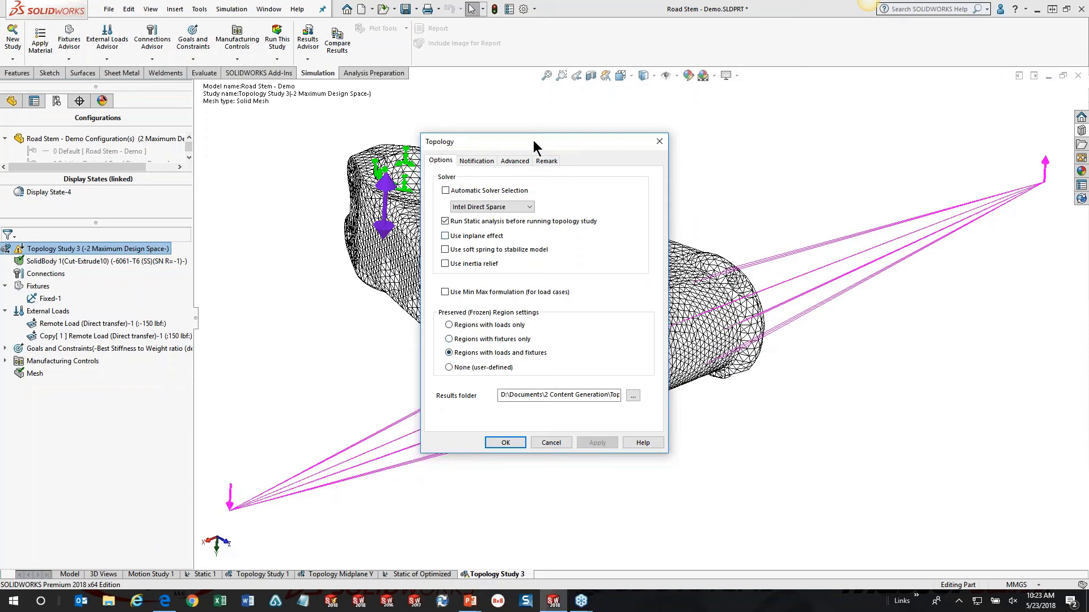
- Try the preserved region options, choose Regions with loads and fixtures, and accept the study properties
{"action": "left_click_drag", "start_coordinate": [533, 141], "coordinate": [712, 102]}
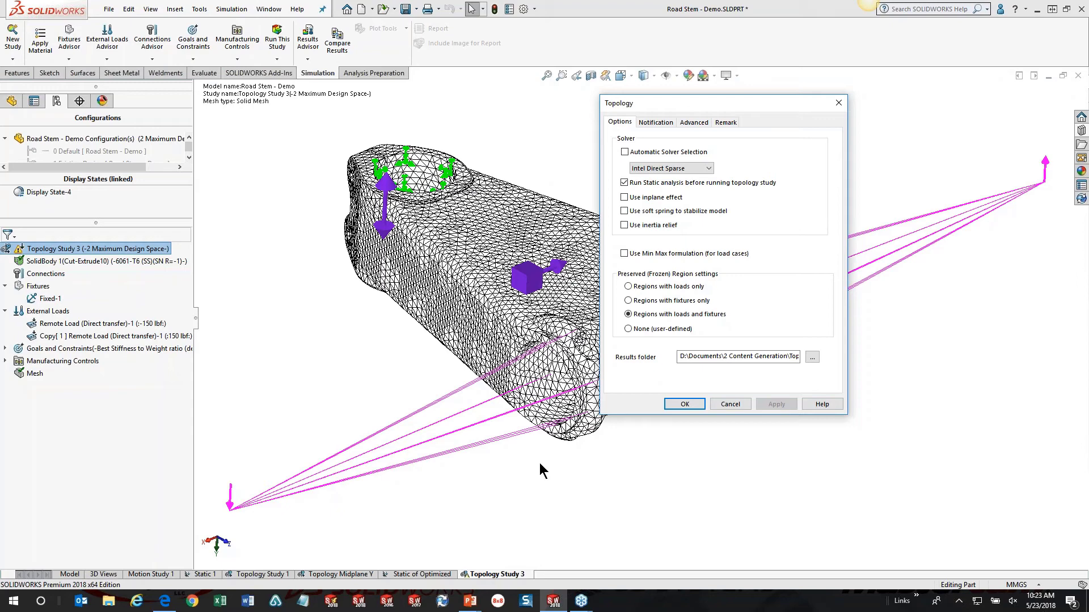
{"action": "left_click", "coordinate": [629, 329]}
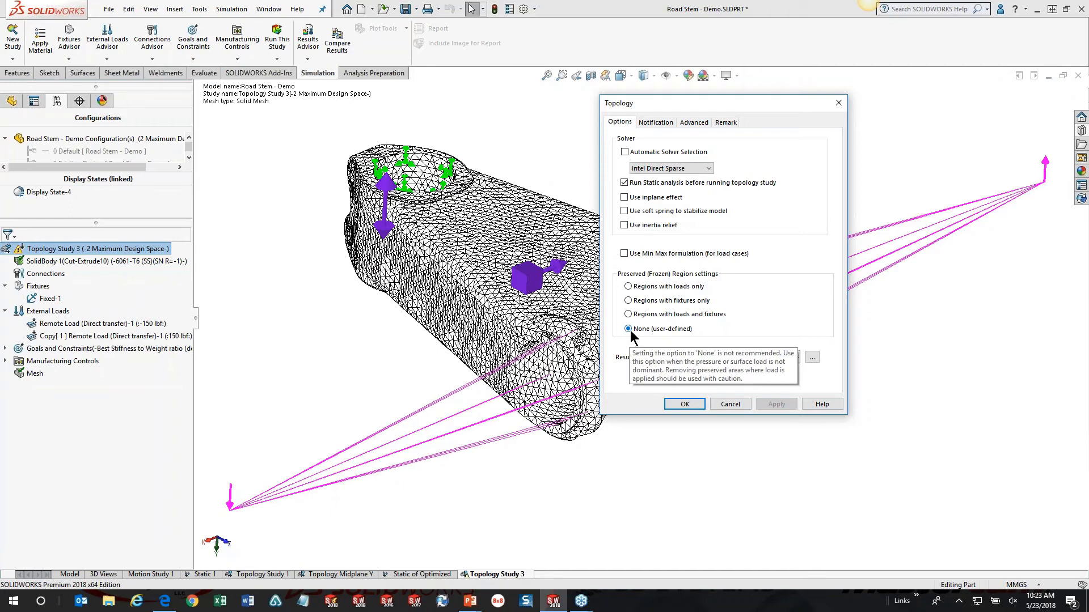
{"action": "left_click", "coordinate": [629, 286]}
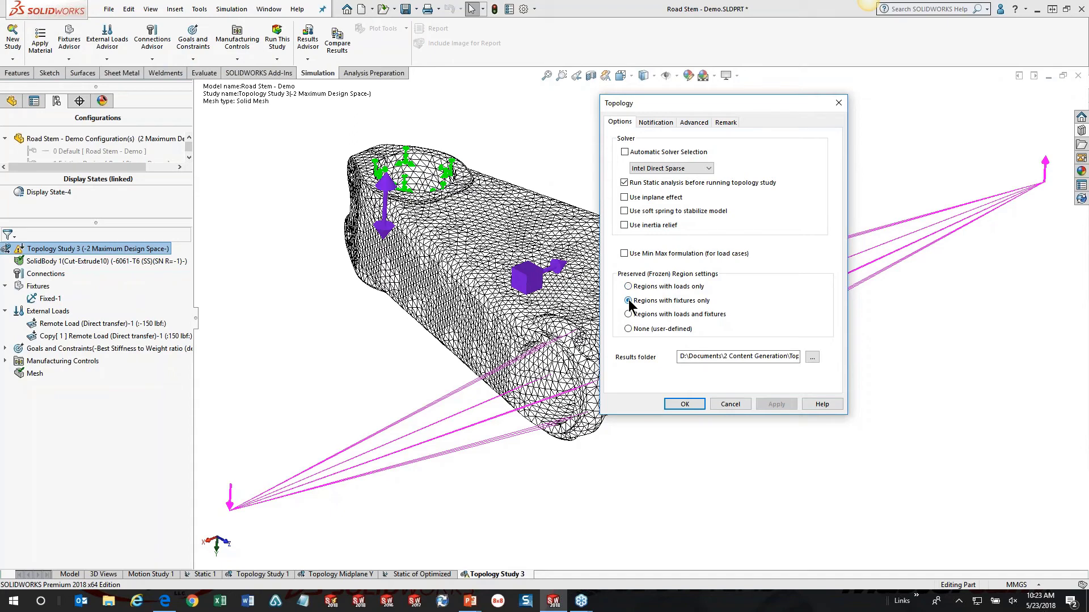
{"action": "left_click", "coordinate": [629, 315]}
{"action": "left_click", "coordinate": [683, 401]}
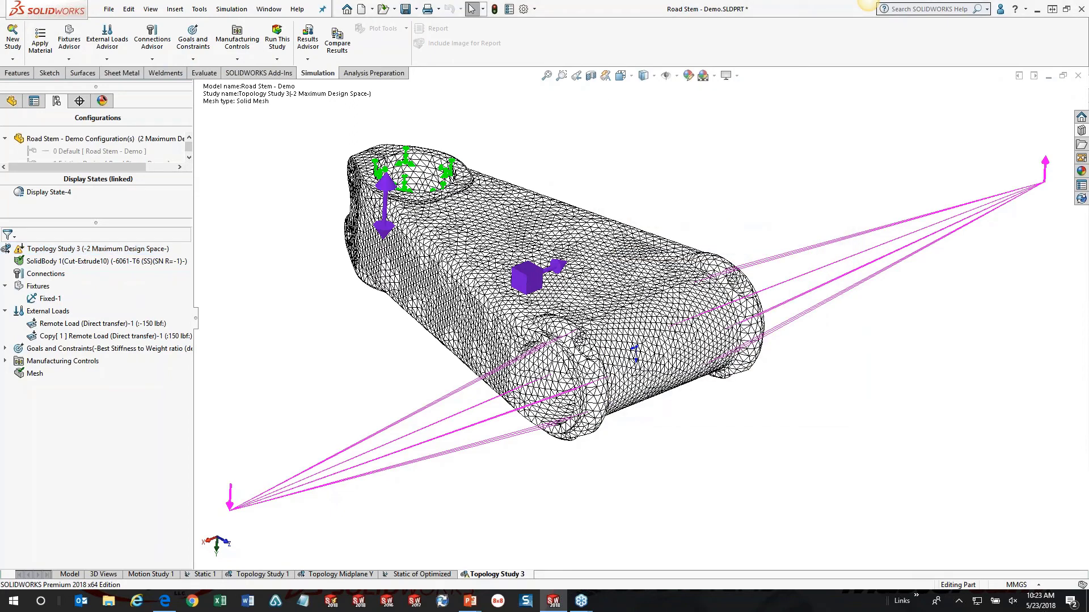
{"action": "right_click", "coordinate": [61, 250]}
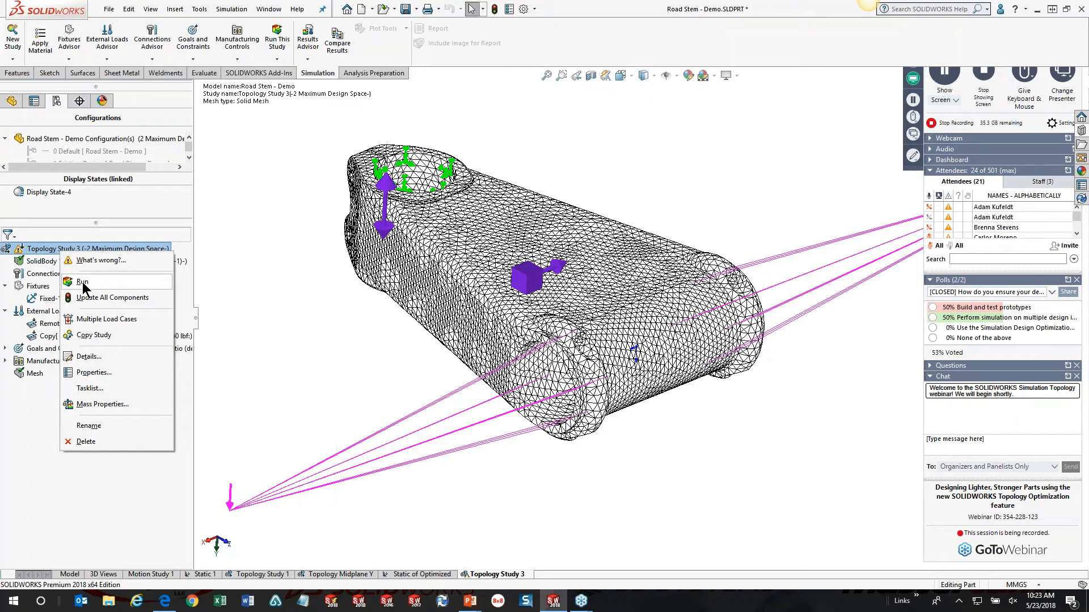
{"action": "left_click", "coordinate": [272, 332]}
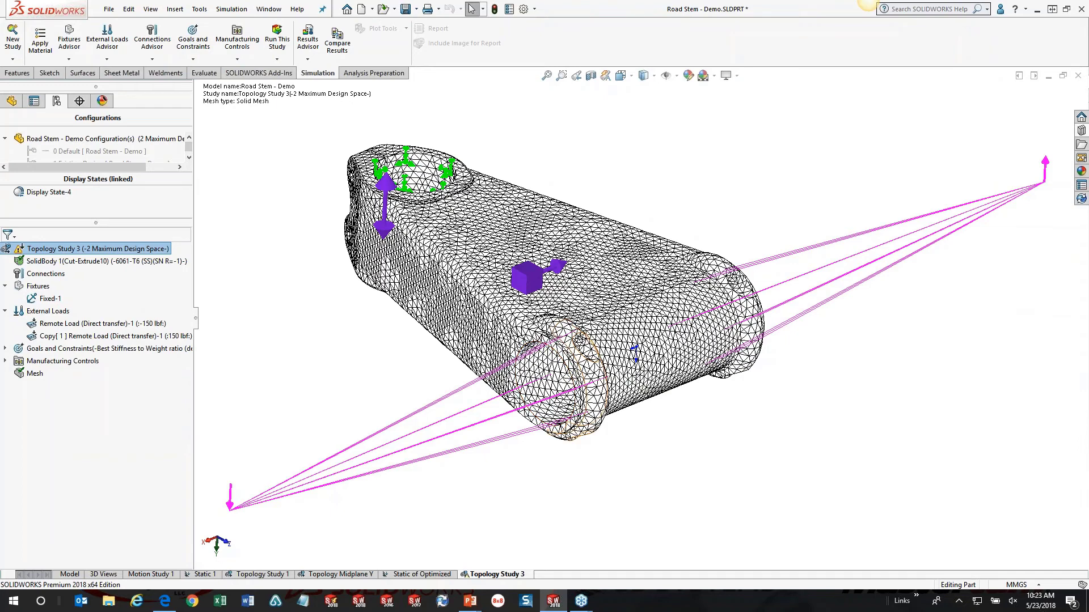
{"action": "scroll", "coordinate": [567, 448], "scroll_direction": "down", "scroll_amount": 2}
{"action": "scroll", "coordinate": [566, 450], "scroll_direction": "up", "scroll_amount": 2}
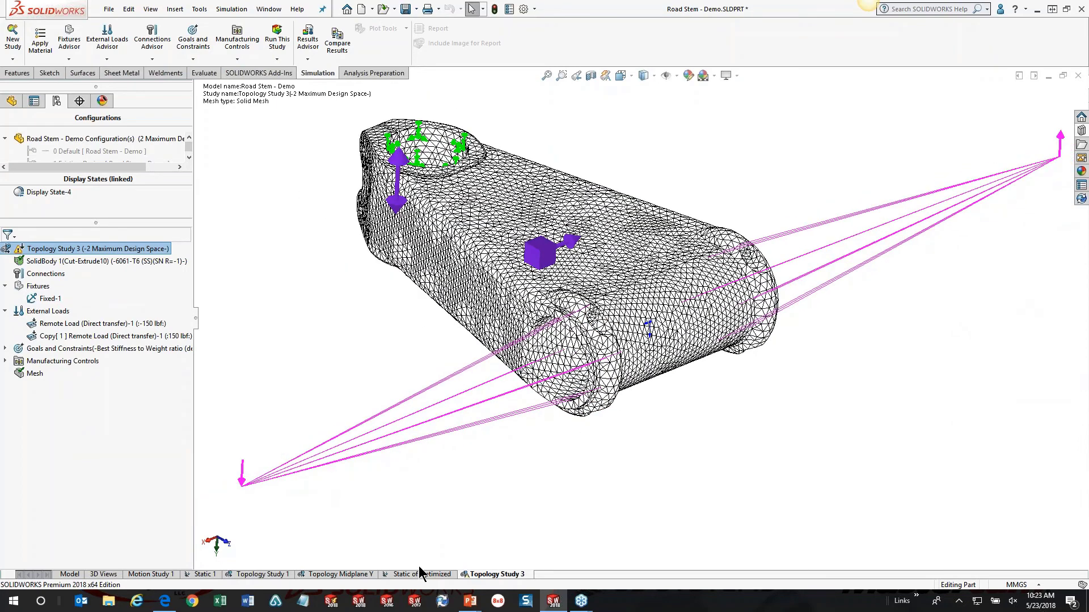
- Switch to the Topology Midplane Y study and show its Material Mass1 result plot
{"action": "left_click", "coordinate": [338, 575]}
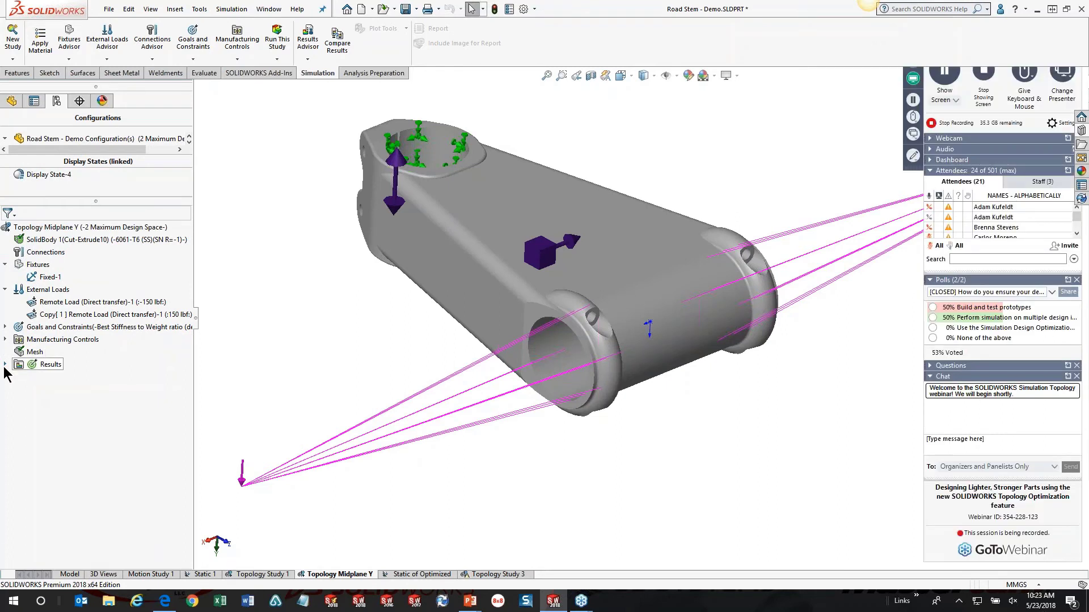
{"action": "left_click", "coordinate": [5, 365]}
{"action": "right_click", "coordinate": [37, 375]}
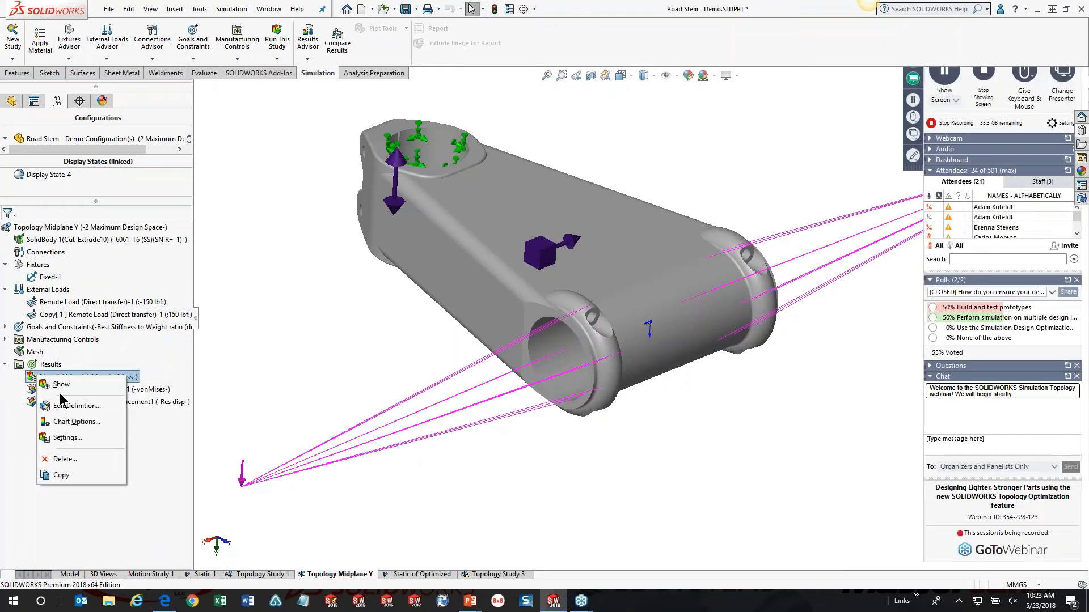
{"action": "left_click", "coordinate": [24, 369]}
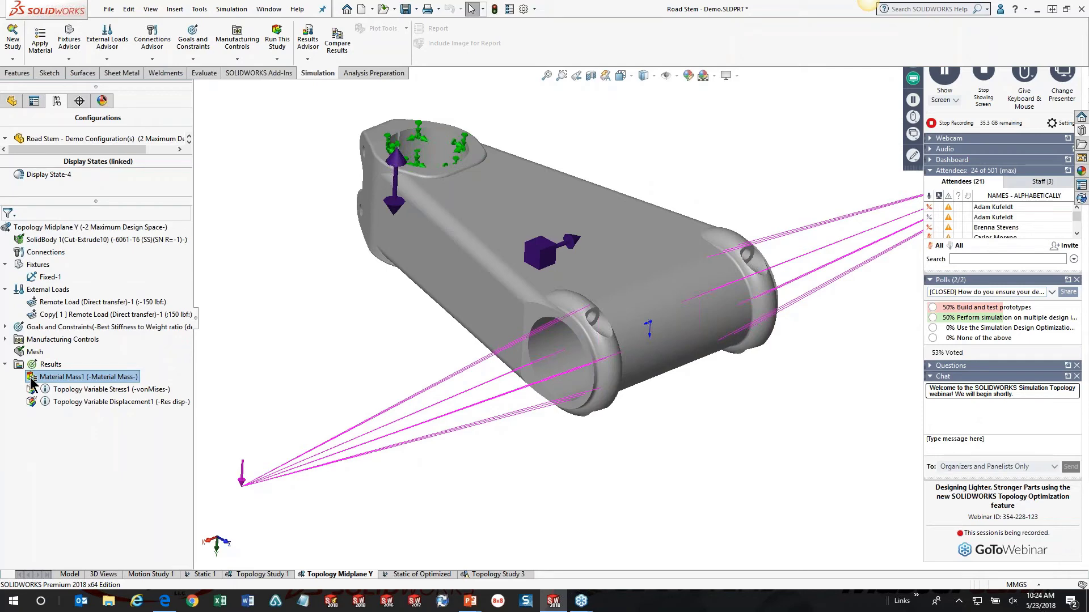
{"action": "double_click", "coordinate": [33, 380]}
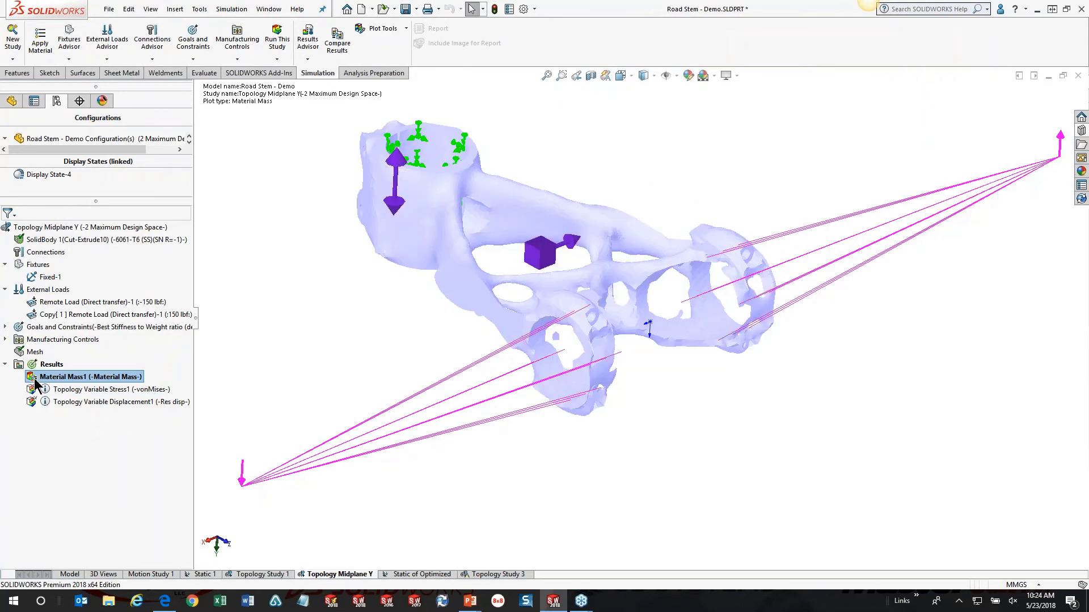
- Edit the Material Mass1 plot definition and display the material mass plot on the unsmoothed elements
{"action": "right_click", "coordinate": [32, 377]}
{"action": "left_click", "coordinate": [63, 407]}
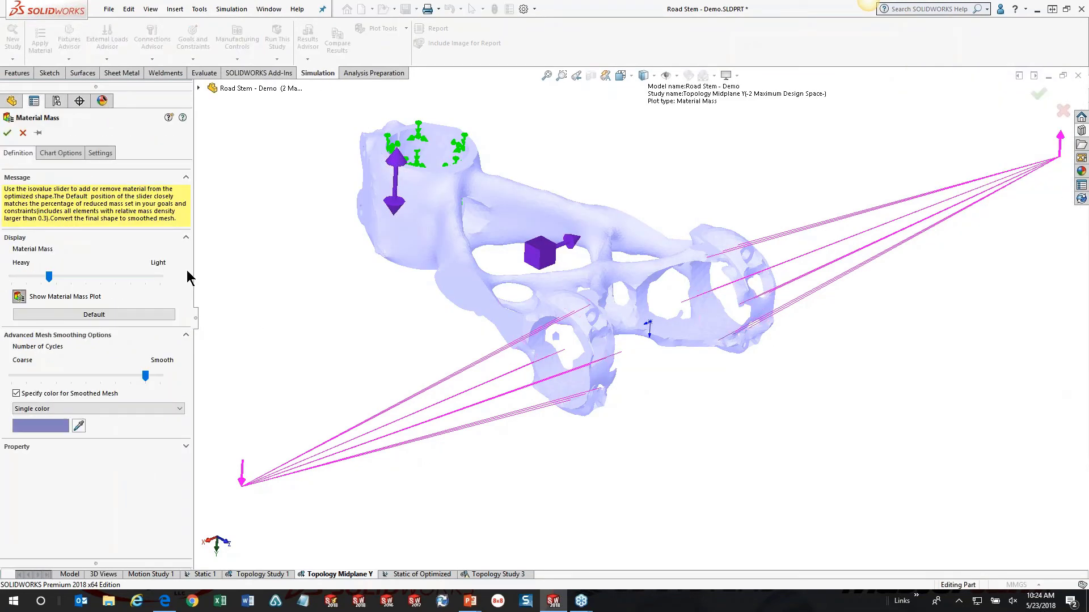
{"action": "left_click", "coordinate": [20, 296]}
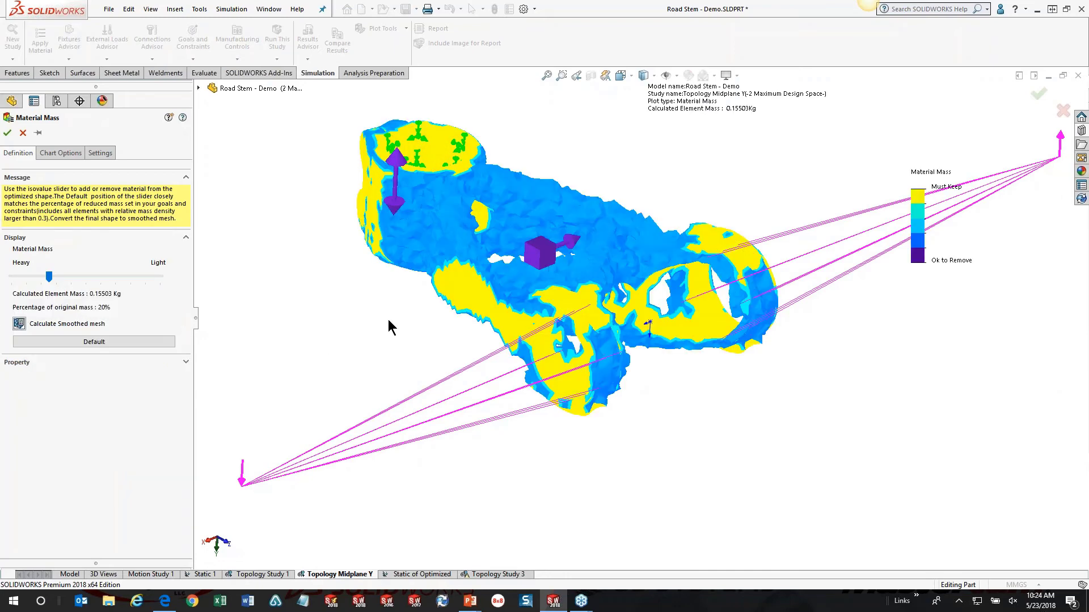
{"action": "middle_click_drag", "start_coordinate": [389, 316], "coordinate": [623, 366]}
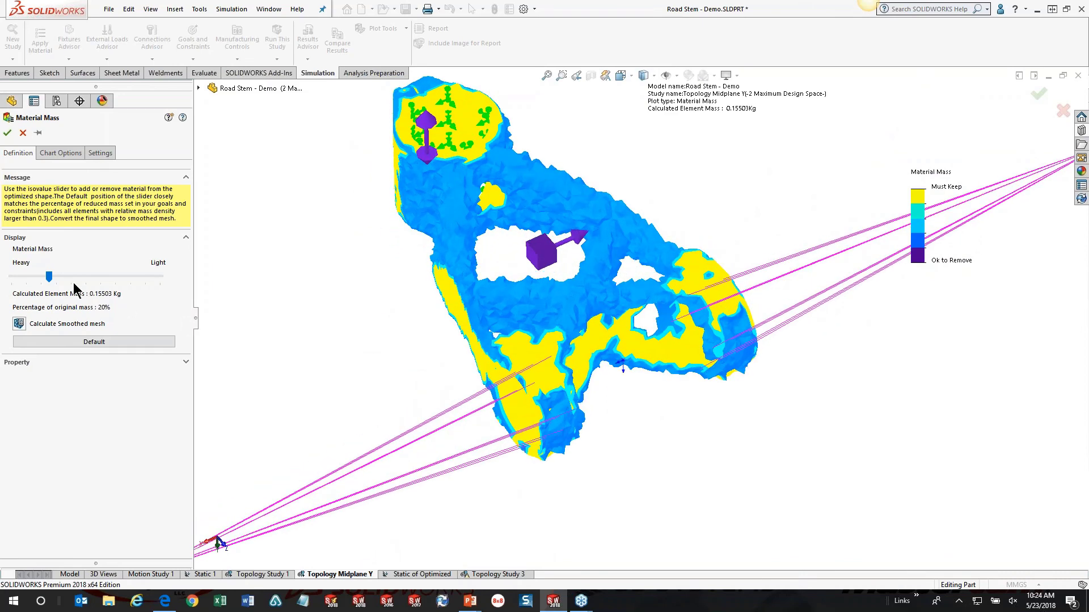
- Try a lighter material mass setting, then set it on the heavier side at 21% of the original mass
{"action": "left_click_drag", "start_coordinate": [51, 280], "coordinate": [75, 281]}
{"action": "middle_click_drag", "start_coordinate": [323, 374], "coordinate": [362, 325]}
{"action": "left_click_drag", "start_coordinate": [98, 278], "coordinate": [34, 277]}
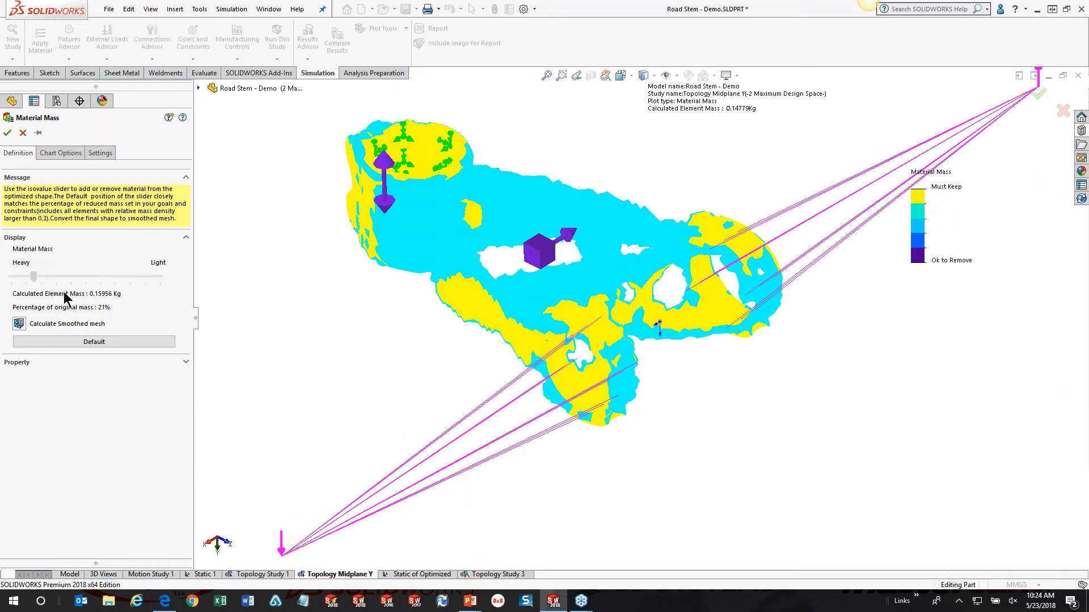
{"action": "middle_click_drag", "start_coordinate": [403, 356], "coordinate": [408, 328]}
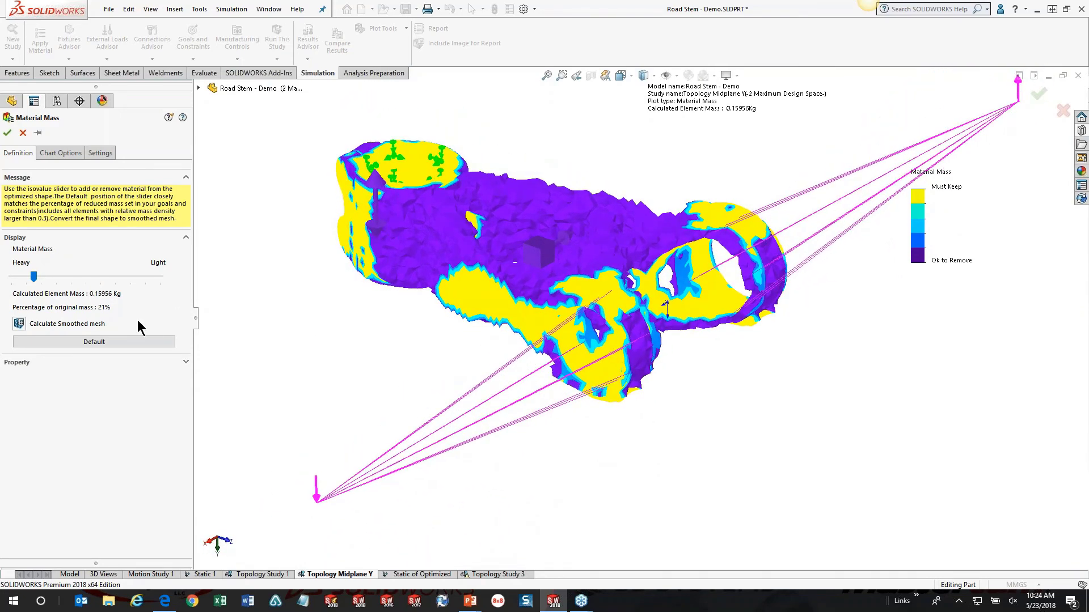
- Calculate the smoothed mesh for the adjusted shape and accept the Material Mass plot definition
{"action": "left_click", "coordinate": [19, 324]}
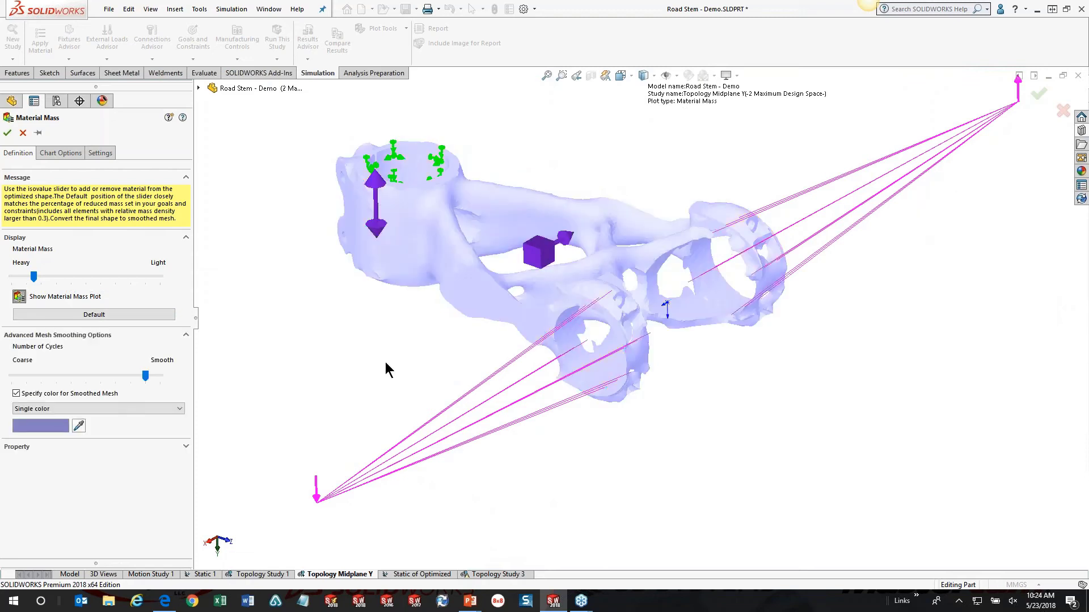
{"action": "mouse_move", "coordinate": [407, 353]}
{"action": "middle_mouse_down"}
{"action": "mouse_move", "coordinate": [413, 418]}
{"action": "mouse_move", "coordinate": [435, 210]}
{"action": "mouse_move", "coordinate": [427, 348]}
{"action": "mouse_move", "coordinate": [389, 418]}
{"action": "mouse_move", "coordinate": [420, 349]}
{"action": "middle_mouse_up"}
{"action": "left_click", "coordinate": [8, 133]}
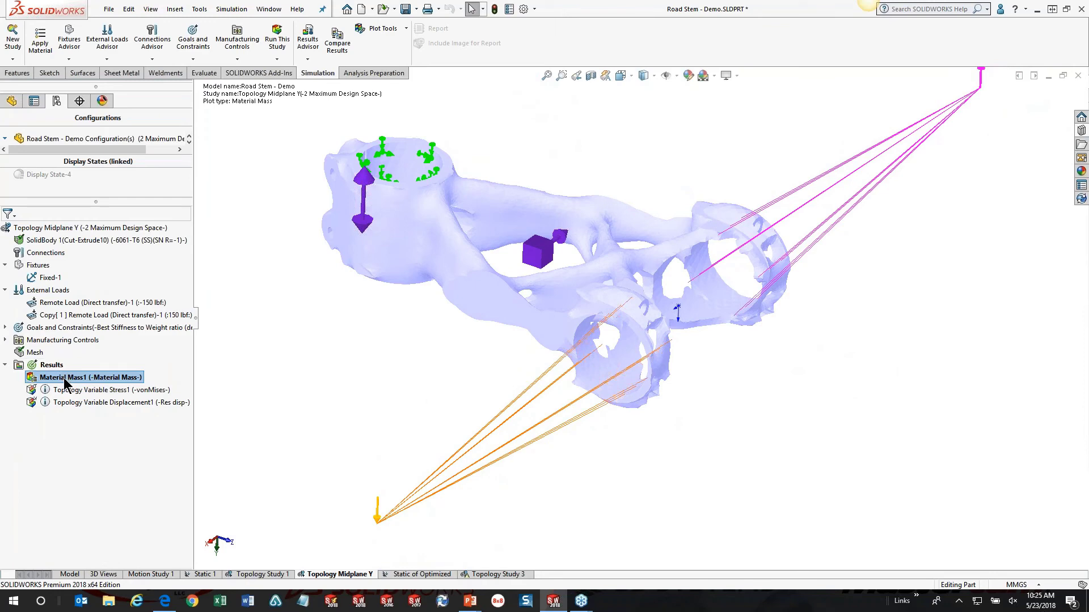
- Examine the Export Smoothed Mesh settings for a new part file and the advanced body type options, and cancel the export
{"action": "right_click", "coordinate": [66, 382]}
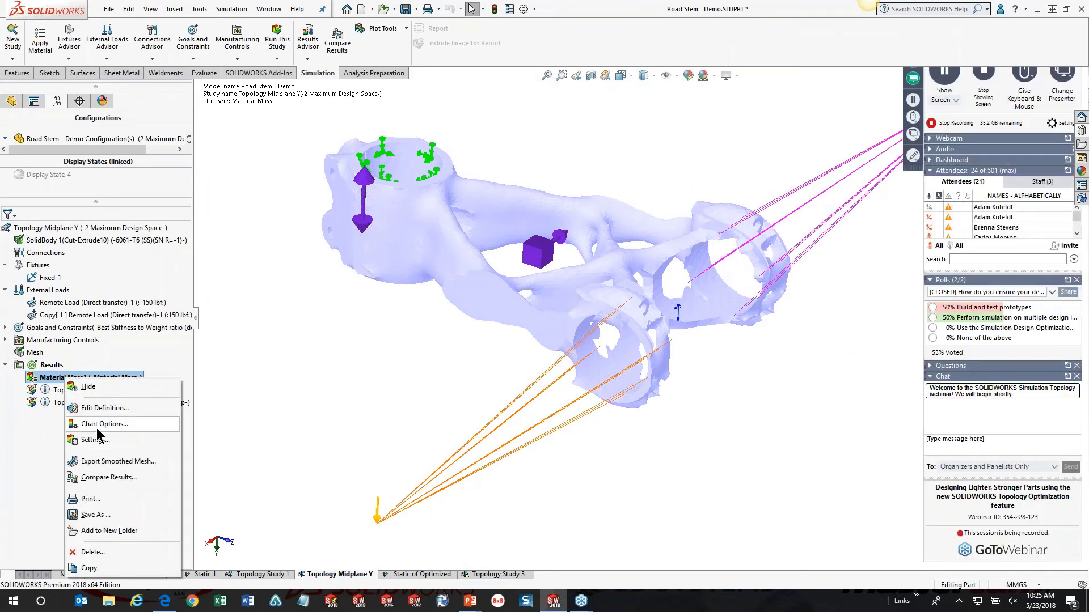
{"action": "left_click", "coordinate": [108, 461]}
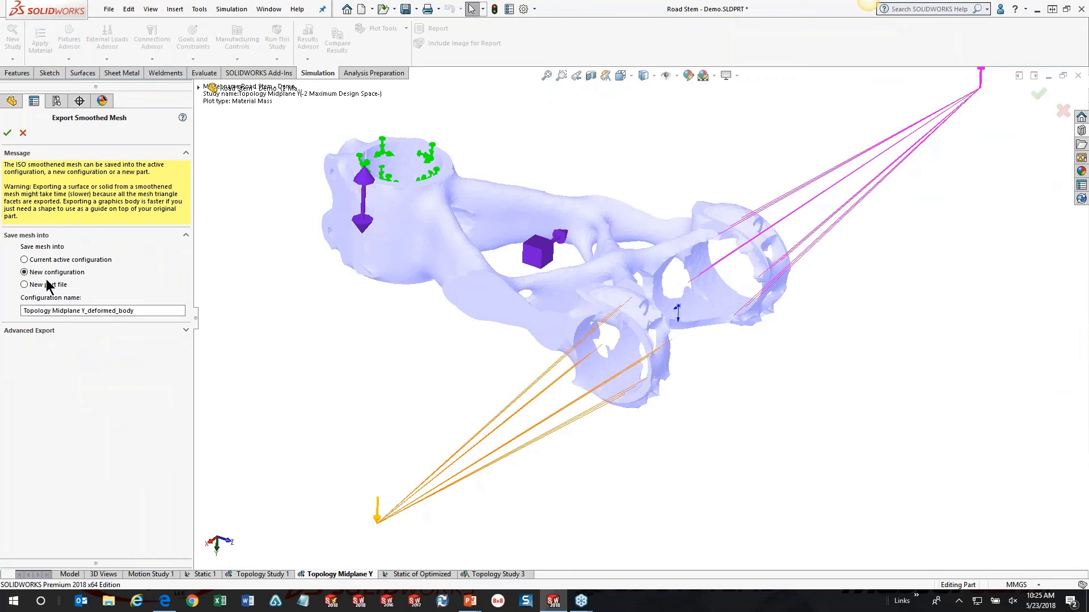
{"action": "left_click", "coordinate": [25, 285]}
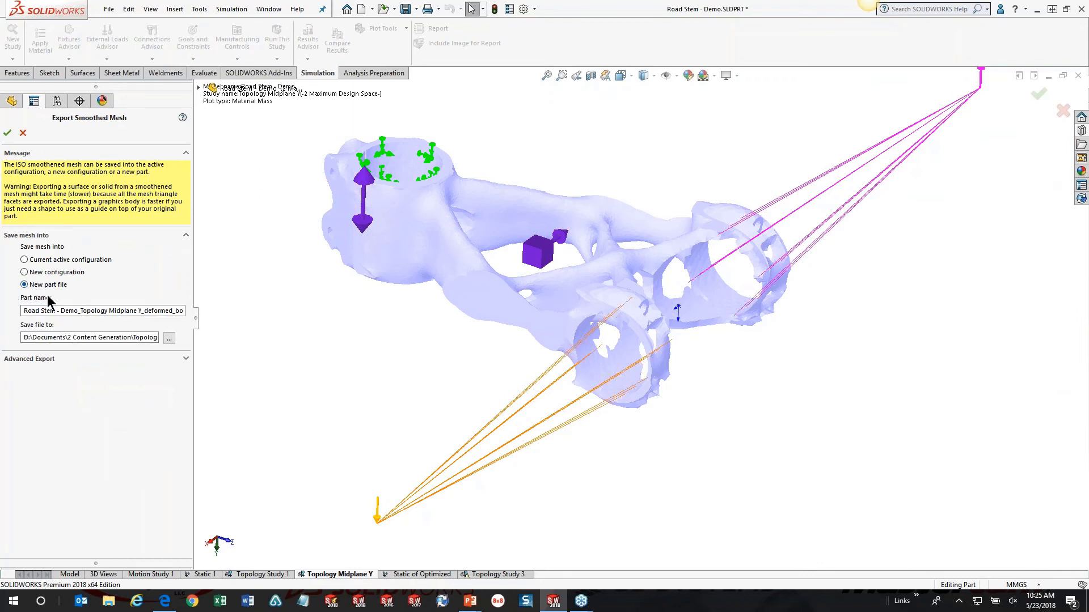
{"action": "left_click", "coordinate": [185, 359]}
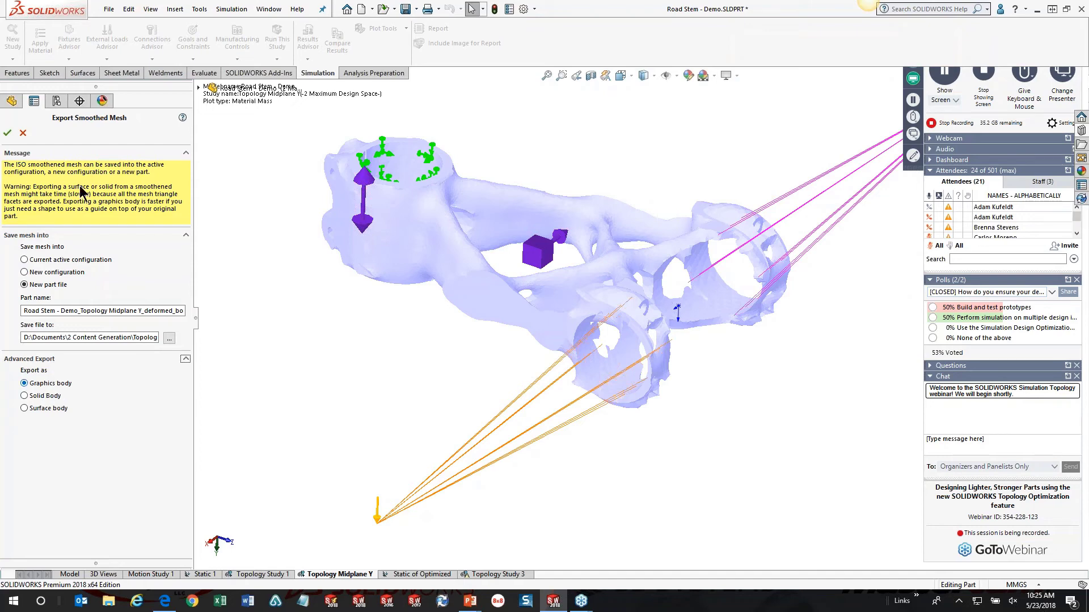
{"action": "left_click", "coordinate": [23, 134]}
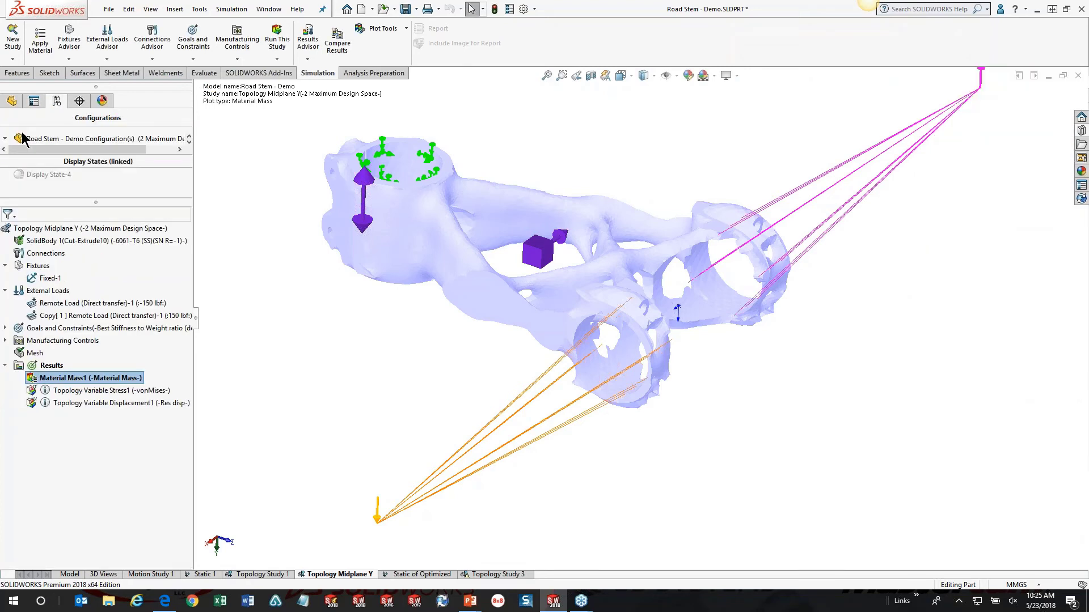
- Check which plots can be defined from the results, and show the Topology Variable Displacement1 plot
{"action": "mouse_move", "coordinate": [64, 397]}
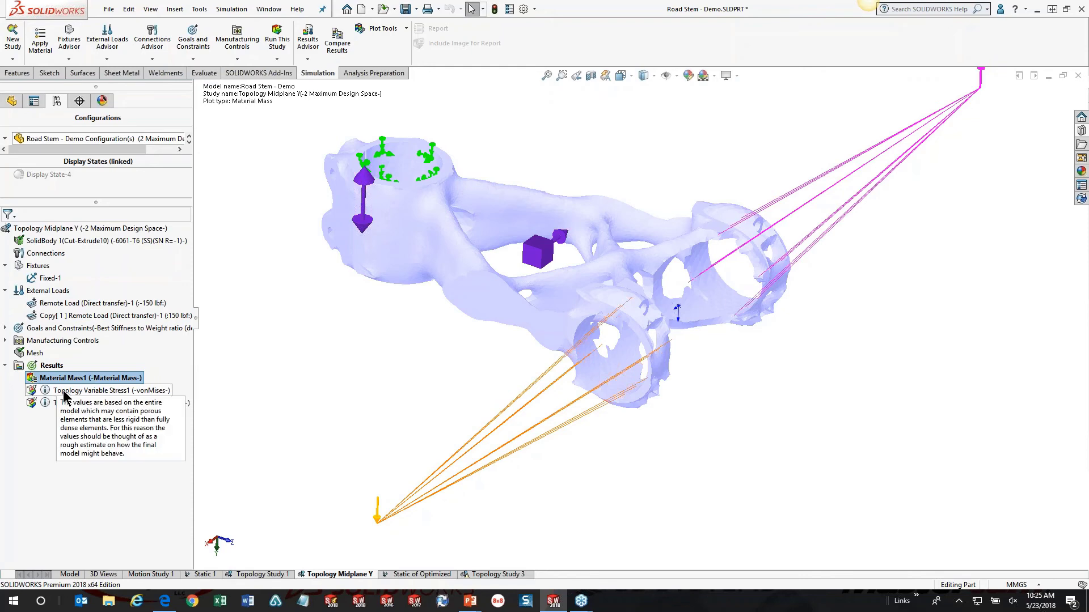
{"action": "right_click", "coordinate": [52, 366]}
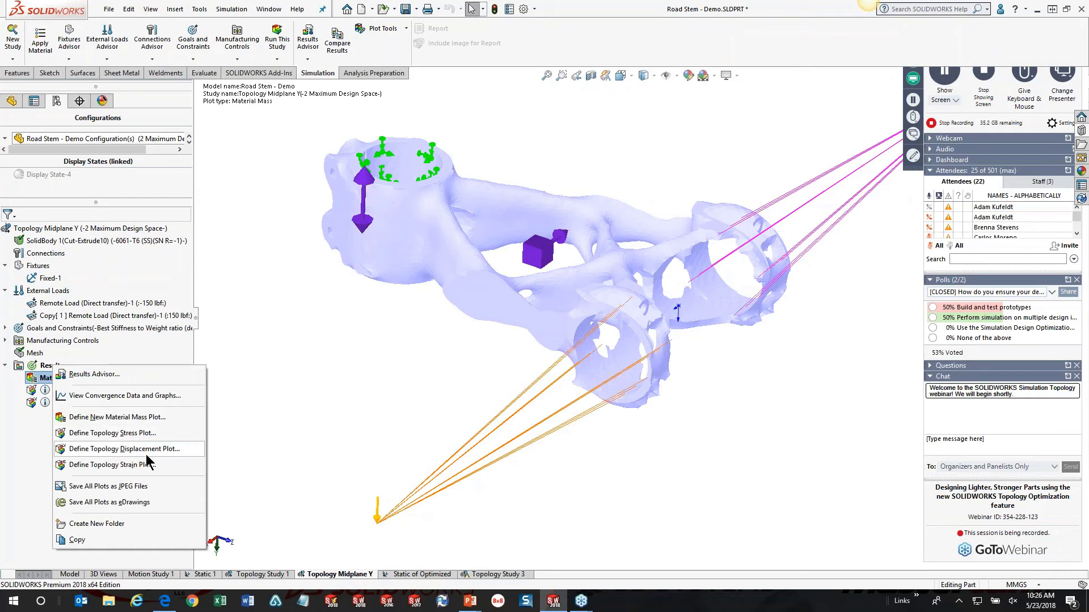
{"action": "left_click", "coordinate": [44, 469]}
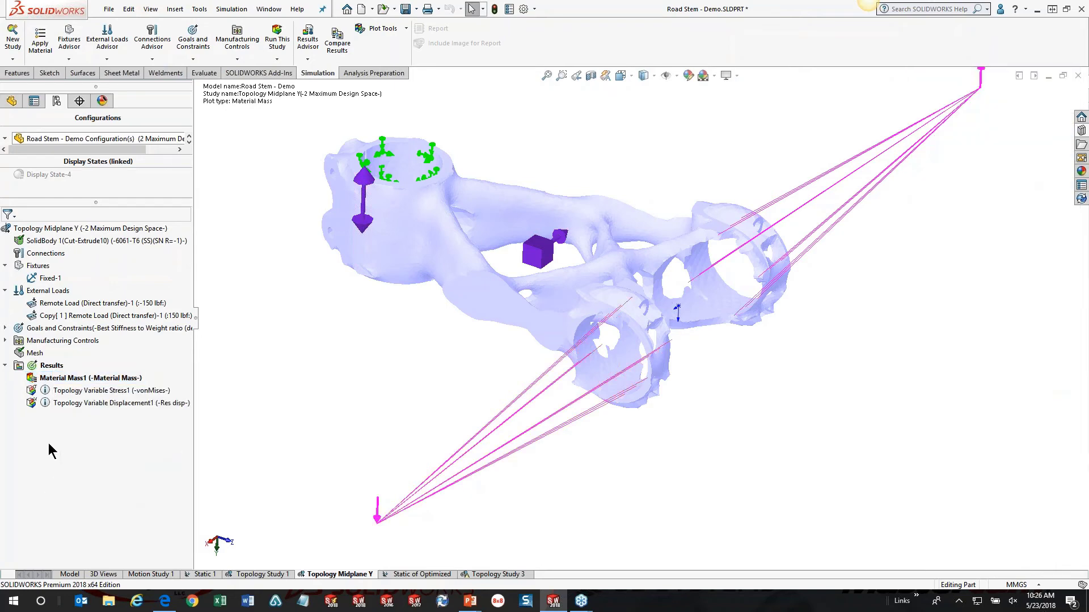
{"action": "mouse_move", "coordinate": [43, 394]}
{"action": "double_click", "coordinate": [32, 404]}
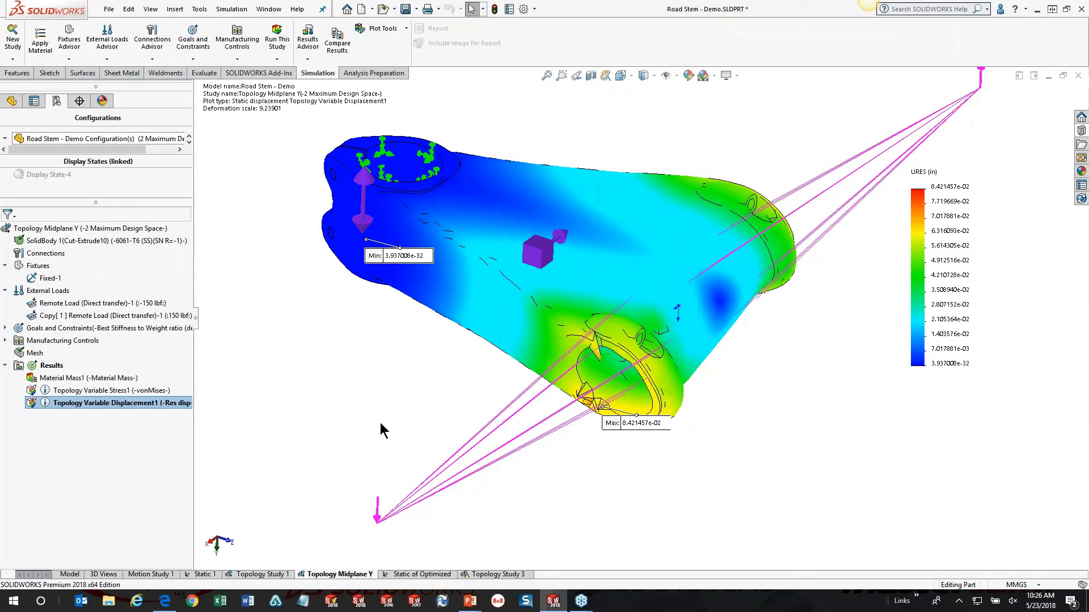
{"action": "mouse_move", "coordinate": [50, 409]}
- Switch to the Static of Optimized study, activate its 3 From Topology Midplane Y configuration, and expand its results
{"action": "left_click", "coordinate": [425, 575]}
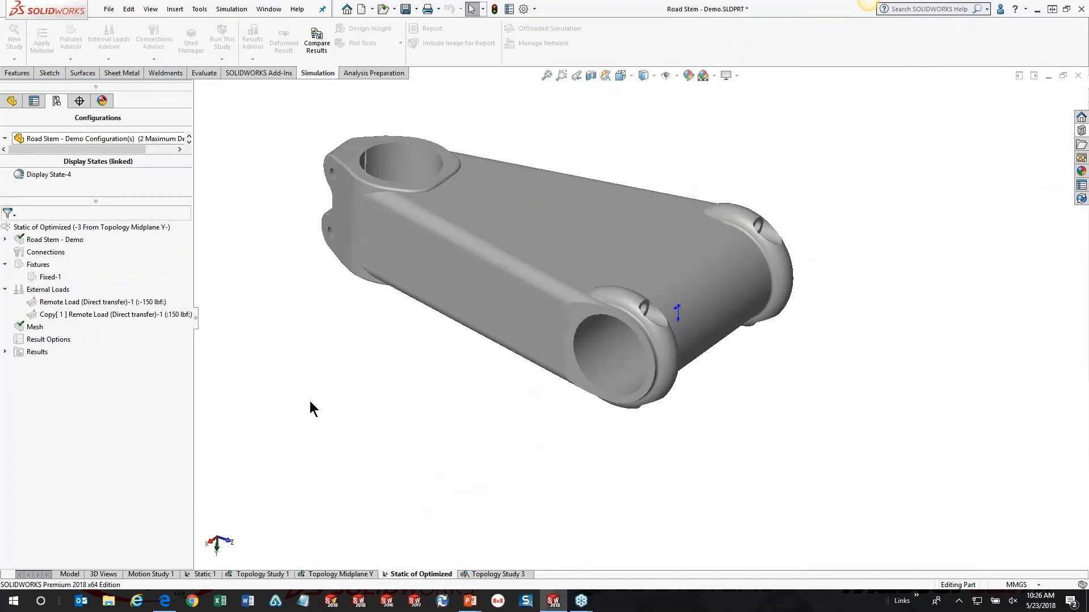
{"action": "right_click", "coordinate": [61, 229]}
{"action": "left_click", "coordinate": [105, 241]}
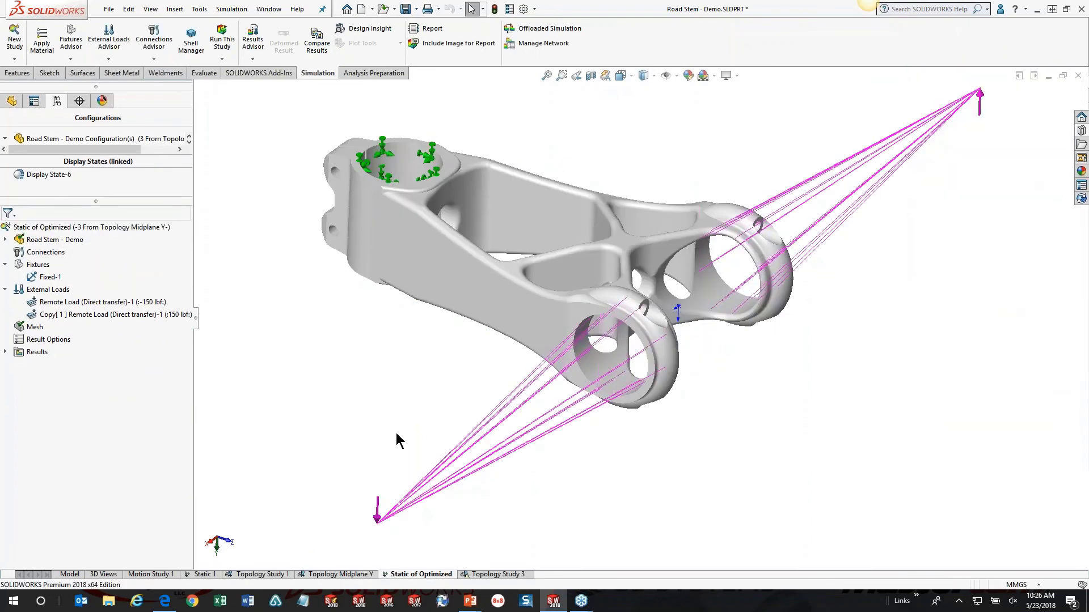
{"action": "mouse_move", "coordinate": [763, 429]}
{"action": "middle_mouse_down"}
{"action": "mouse_move", "coordinate": [759, 309]}
{"action": "mouse_move", "coordinate": [763, 440]}
{"action": "mouse_move", "coordinate": [810, 455]}
{"action": "mouse_move", "coordinate": [782, 442]}
{"action": "mouse_move", "coordinate": [719, 360]}
{"action": "mouse_move", "coordinate": [731, 317]}
{"action": "mouse_move", "coordinate": [741, 389]}
{"action": "mouse_move", "coordinate": [727, 404]}
{"action": "mouse_move", "coordinate": [763, 407]}
{"action": "middle_mouse_up"}
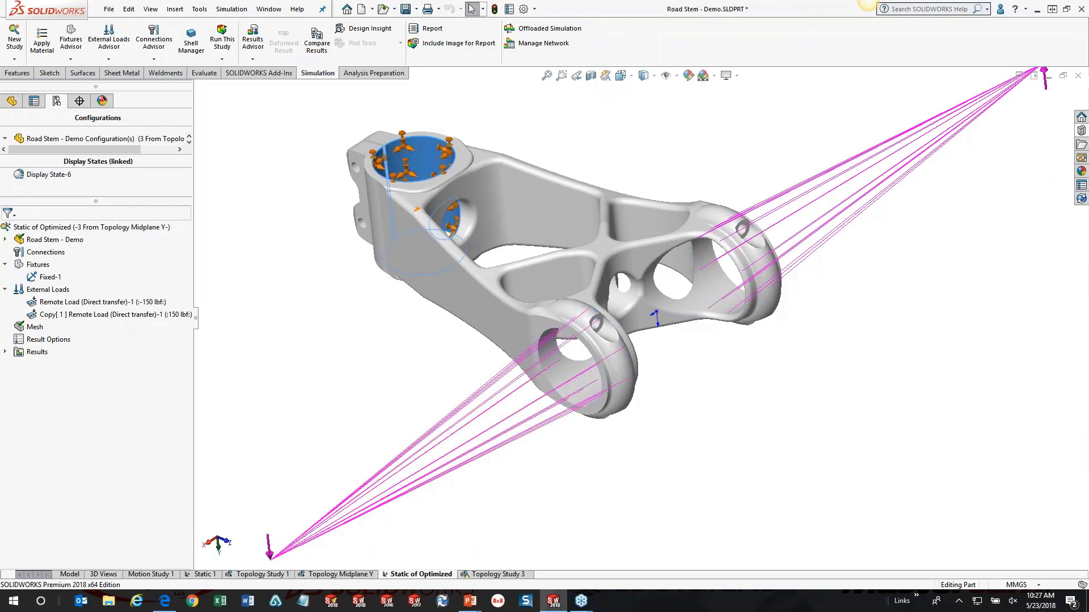
{"action": "left_click", "coordinate": [4, 352]}
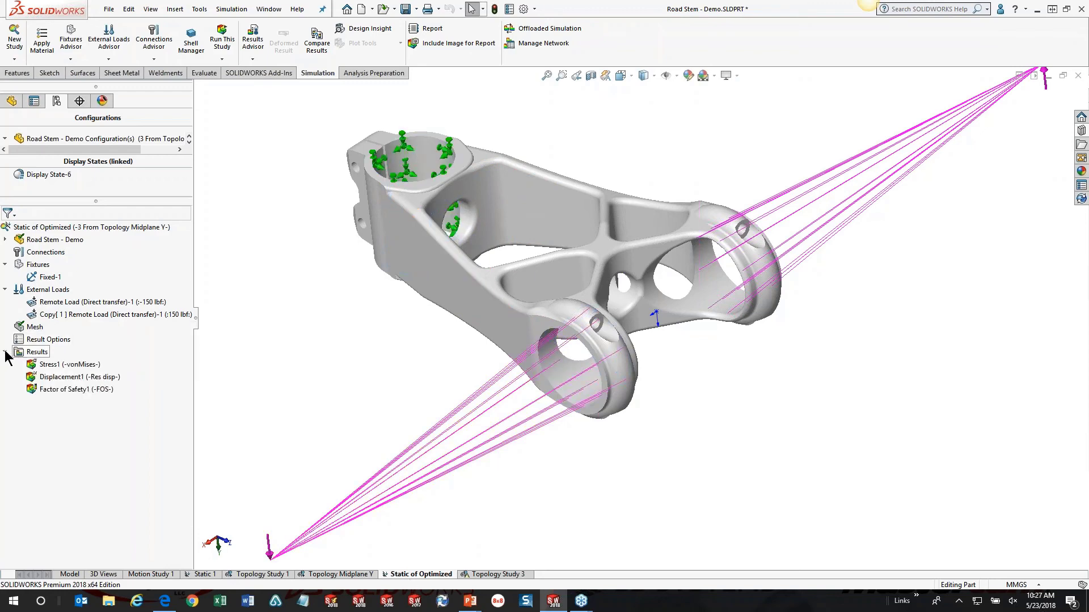
- Show the Displacement1 plot of the Static of Optimized study and check the mass properties of the redesigned road stem
{"action": "left_click", "coordinate": [31, 381]}
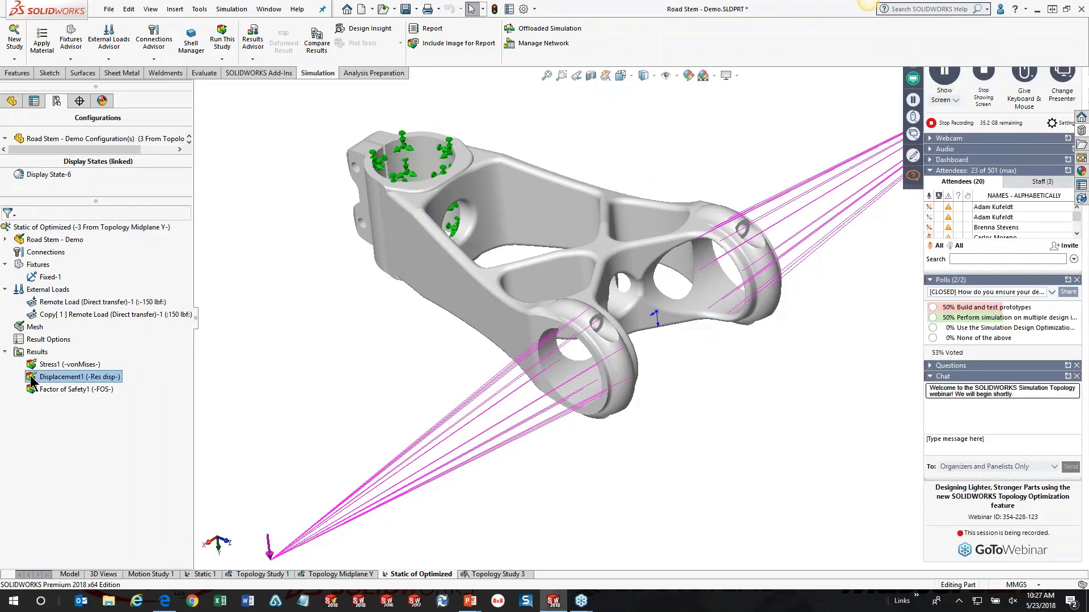
{"action": "double_click", "coordinate": [31, 381]}
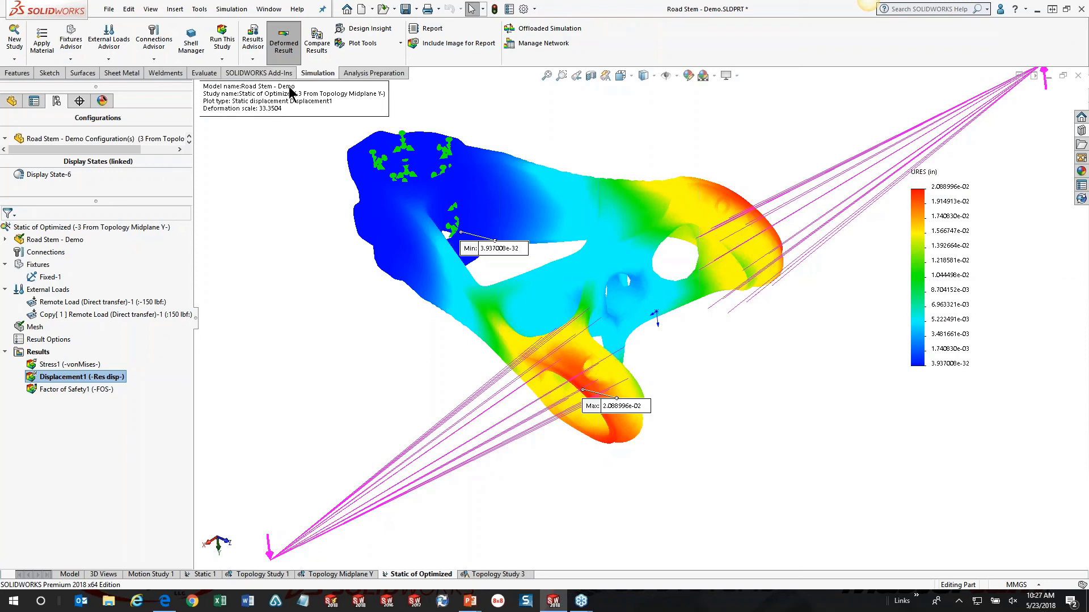
{"action": "left_click", "coordinate": [203, 77]}
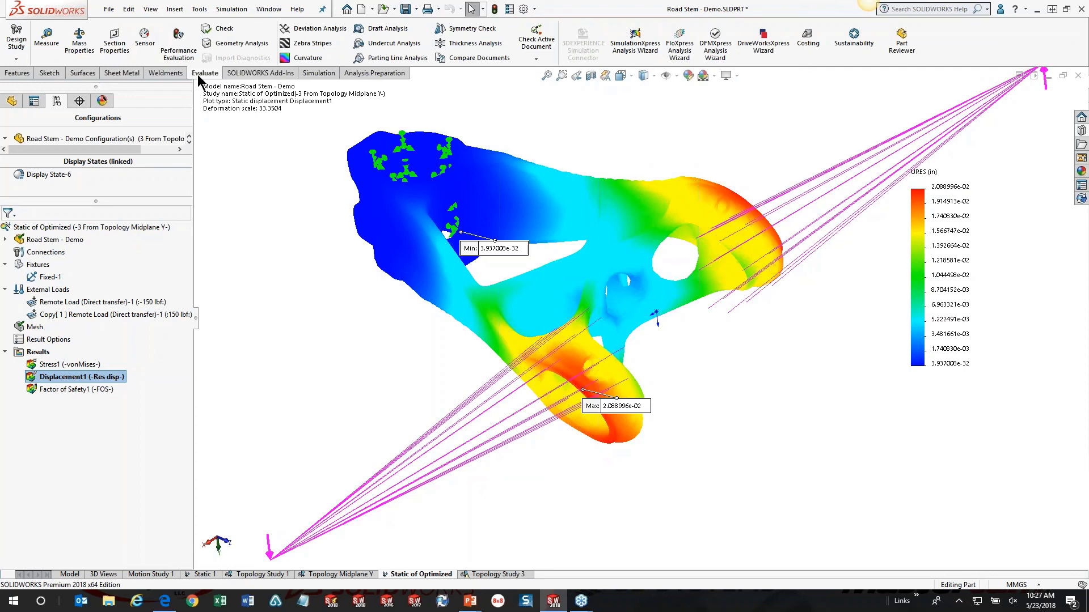
{"action": "left_click", "coordinate": [79, 46]}
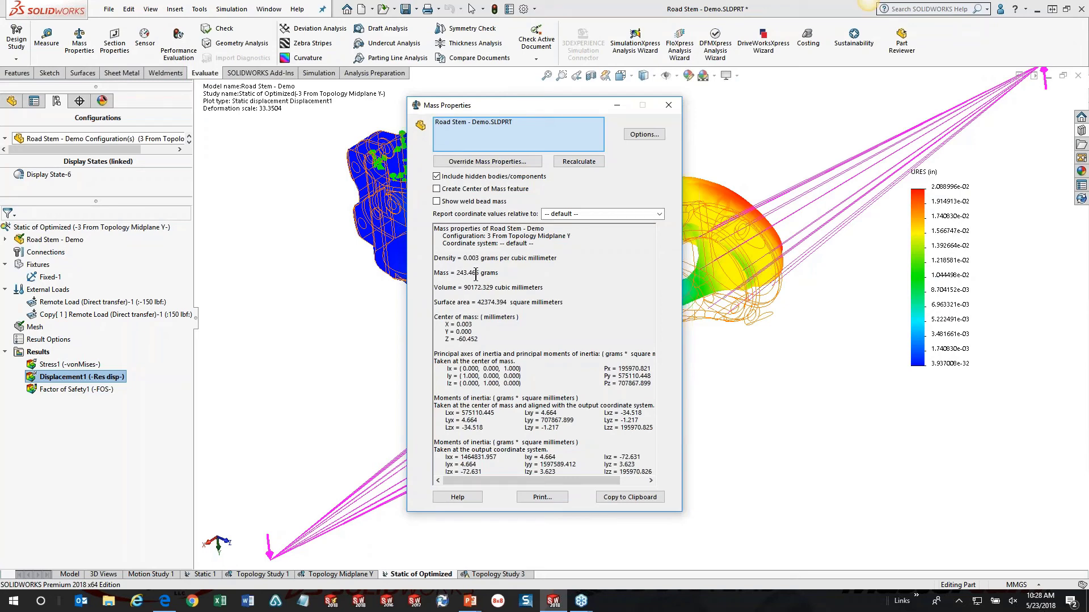
{"action": "left_click", "coordinate": [667, 106]}
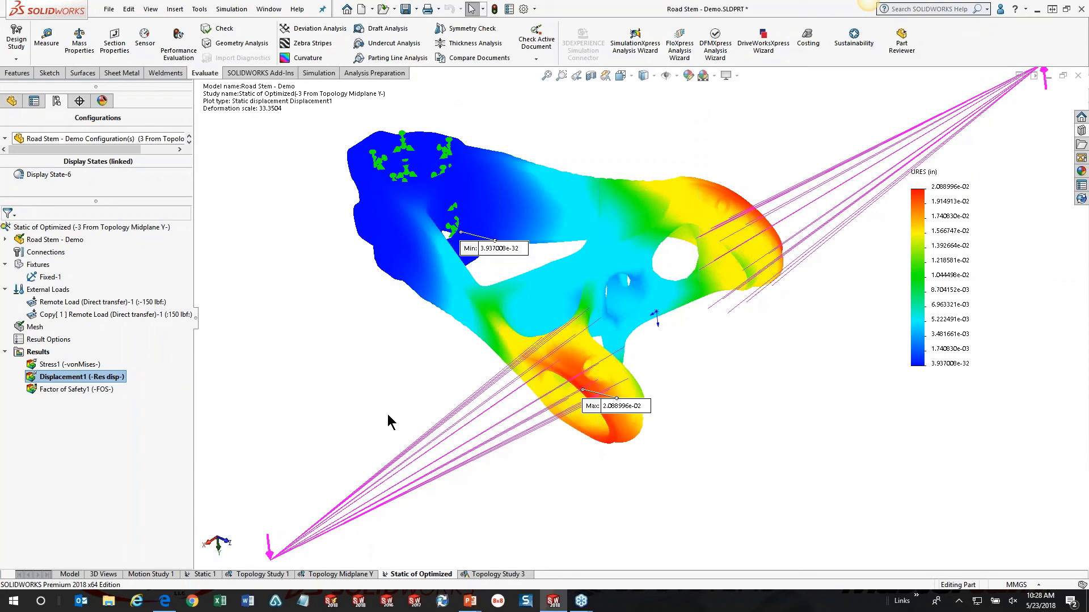
{"action": "mouse_move", "coordinate": [749, 368]}
{"action": "middle_mouse_down"}
{"action": "mouse_move", "coordinate": [787, 401]}
{"action": "mouse_move", "coordinate": [733, 354]}
{"action": "middle_mouse_up"}
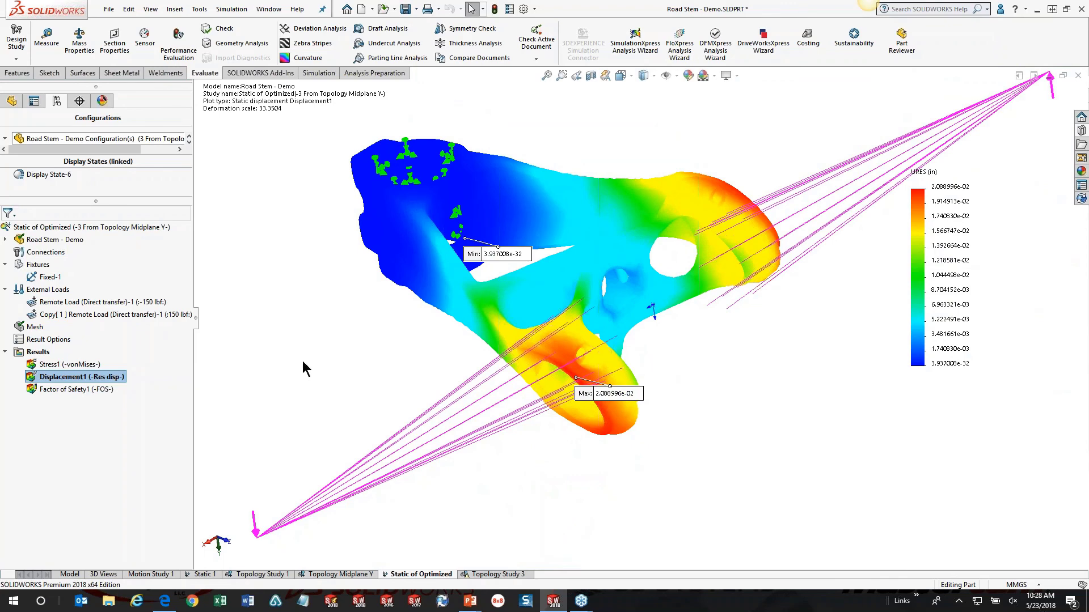
{"action": "key", "text": "alt+Tab"}
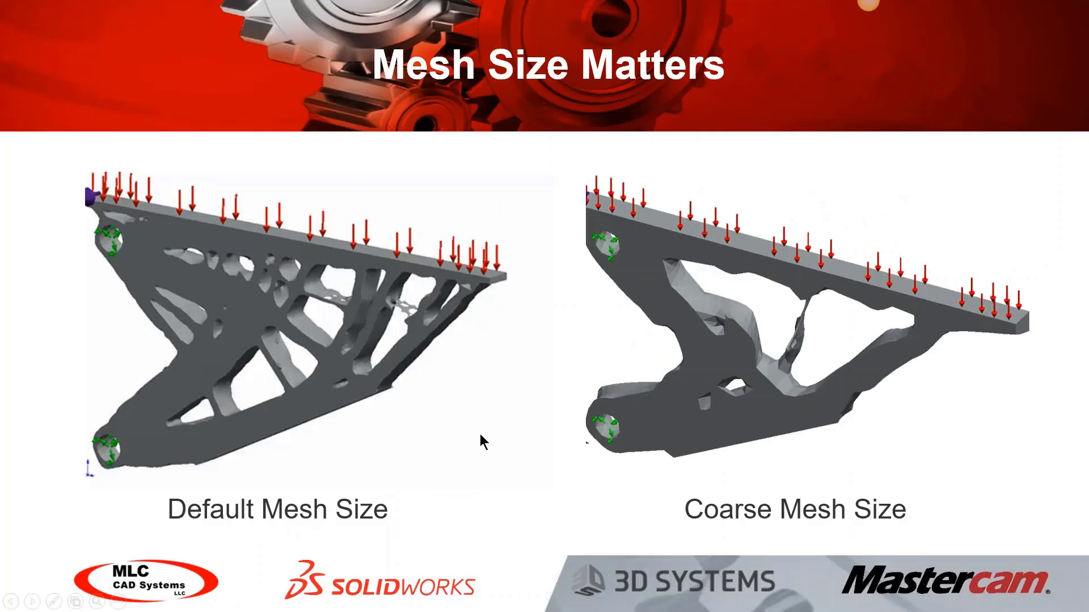
{"action": "left_click", "coordinate": [480, 433]}
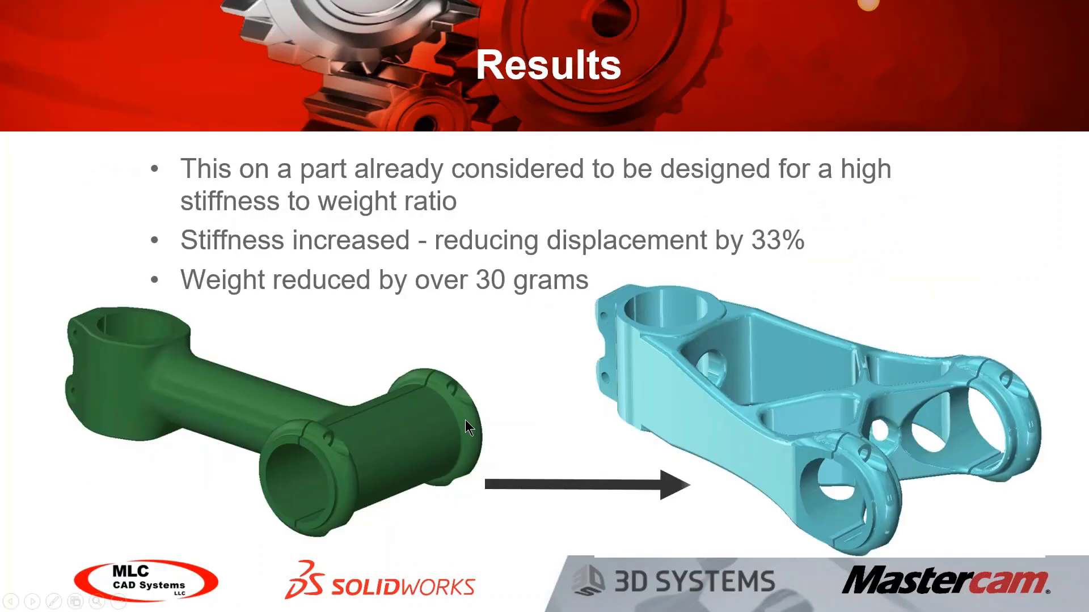